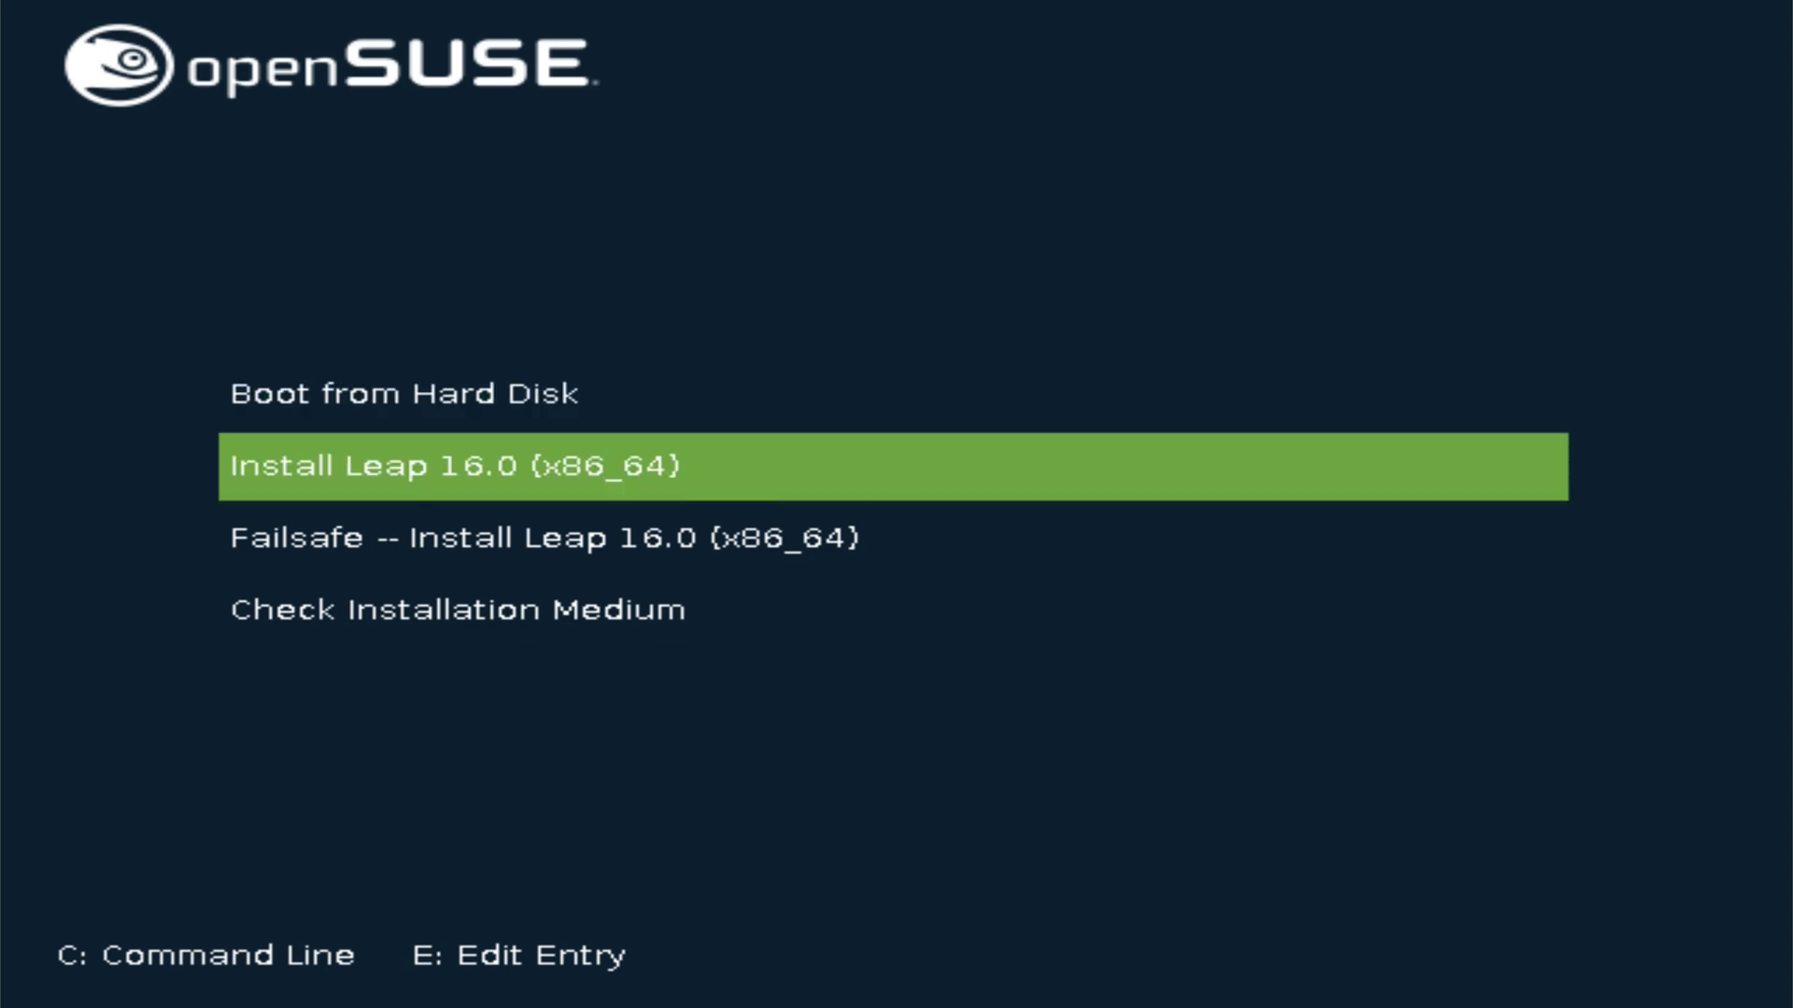
# Step: Boot the Leap 16.0 installer and choose Leap 16.0 as the product to install
pyautogui.press('Return')
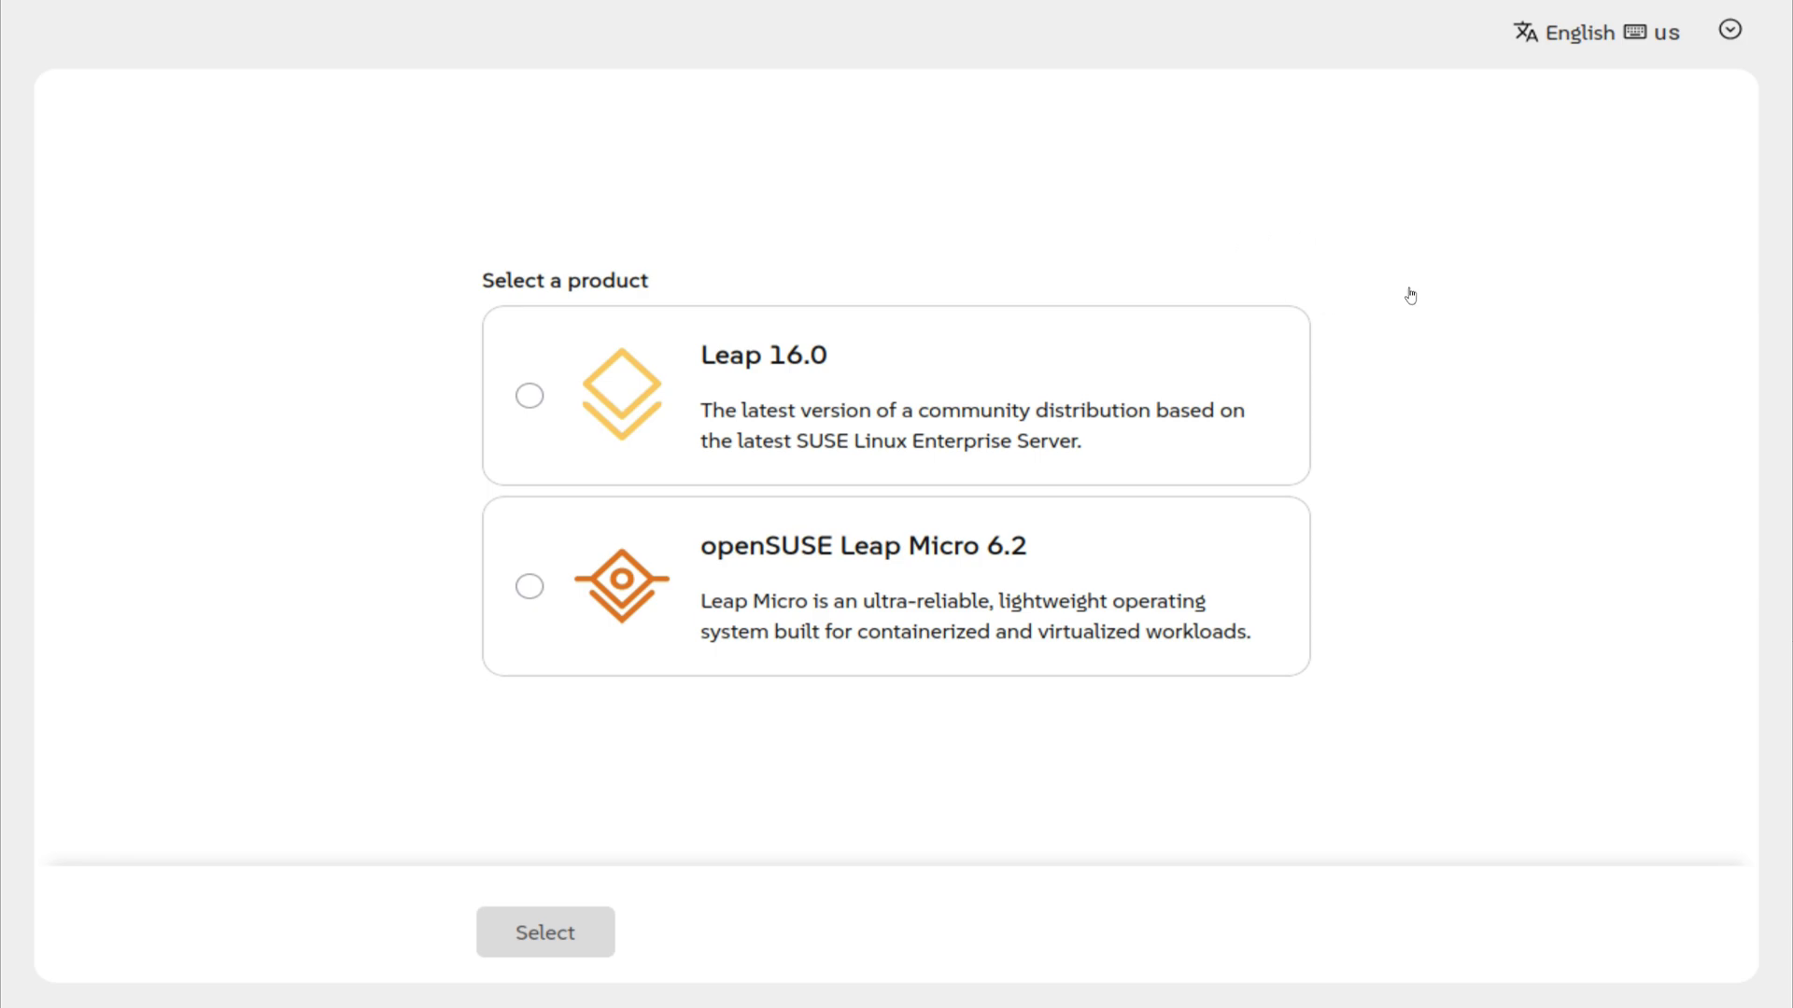
pyautogui.click(530, 396)
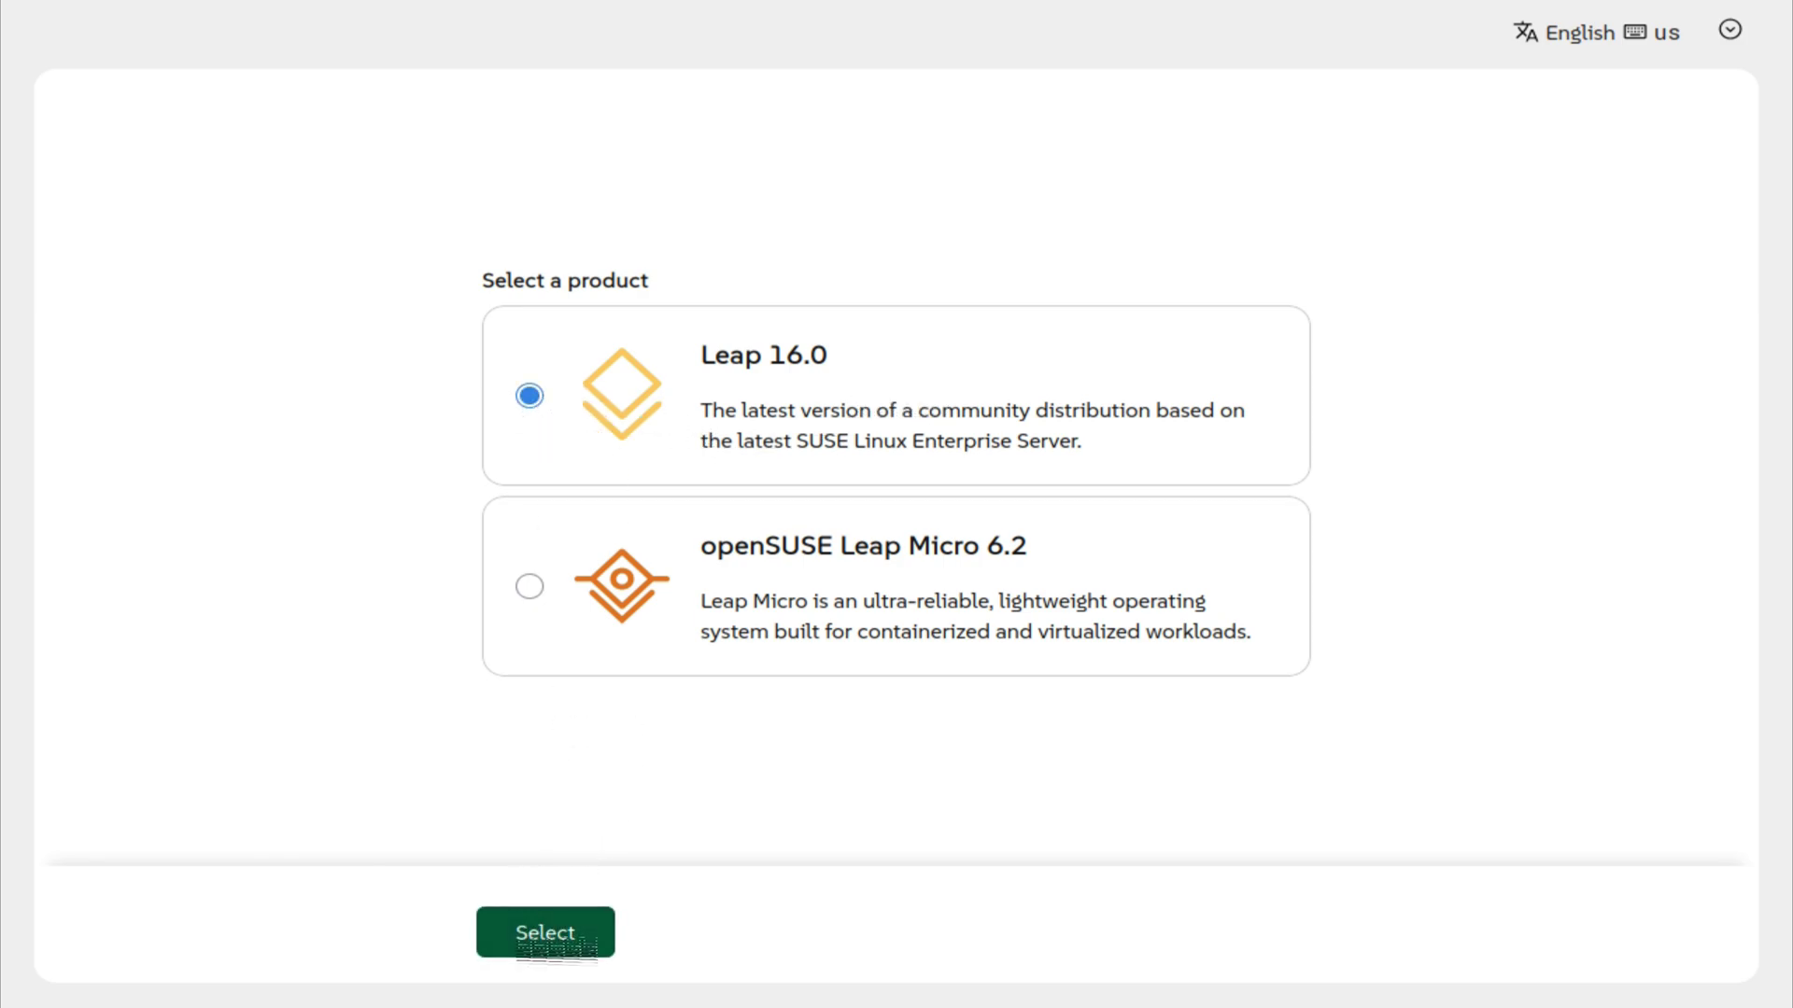
pyautogui.click(560, 945)
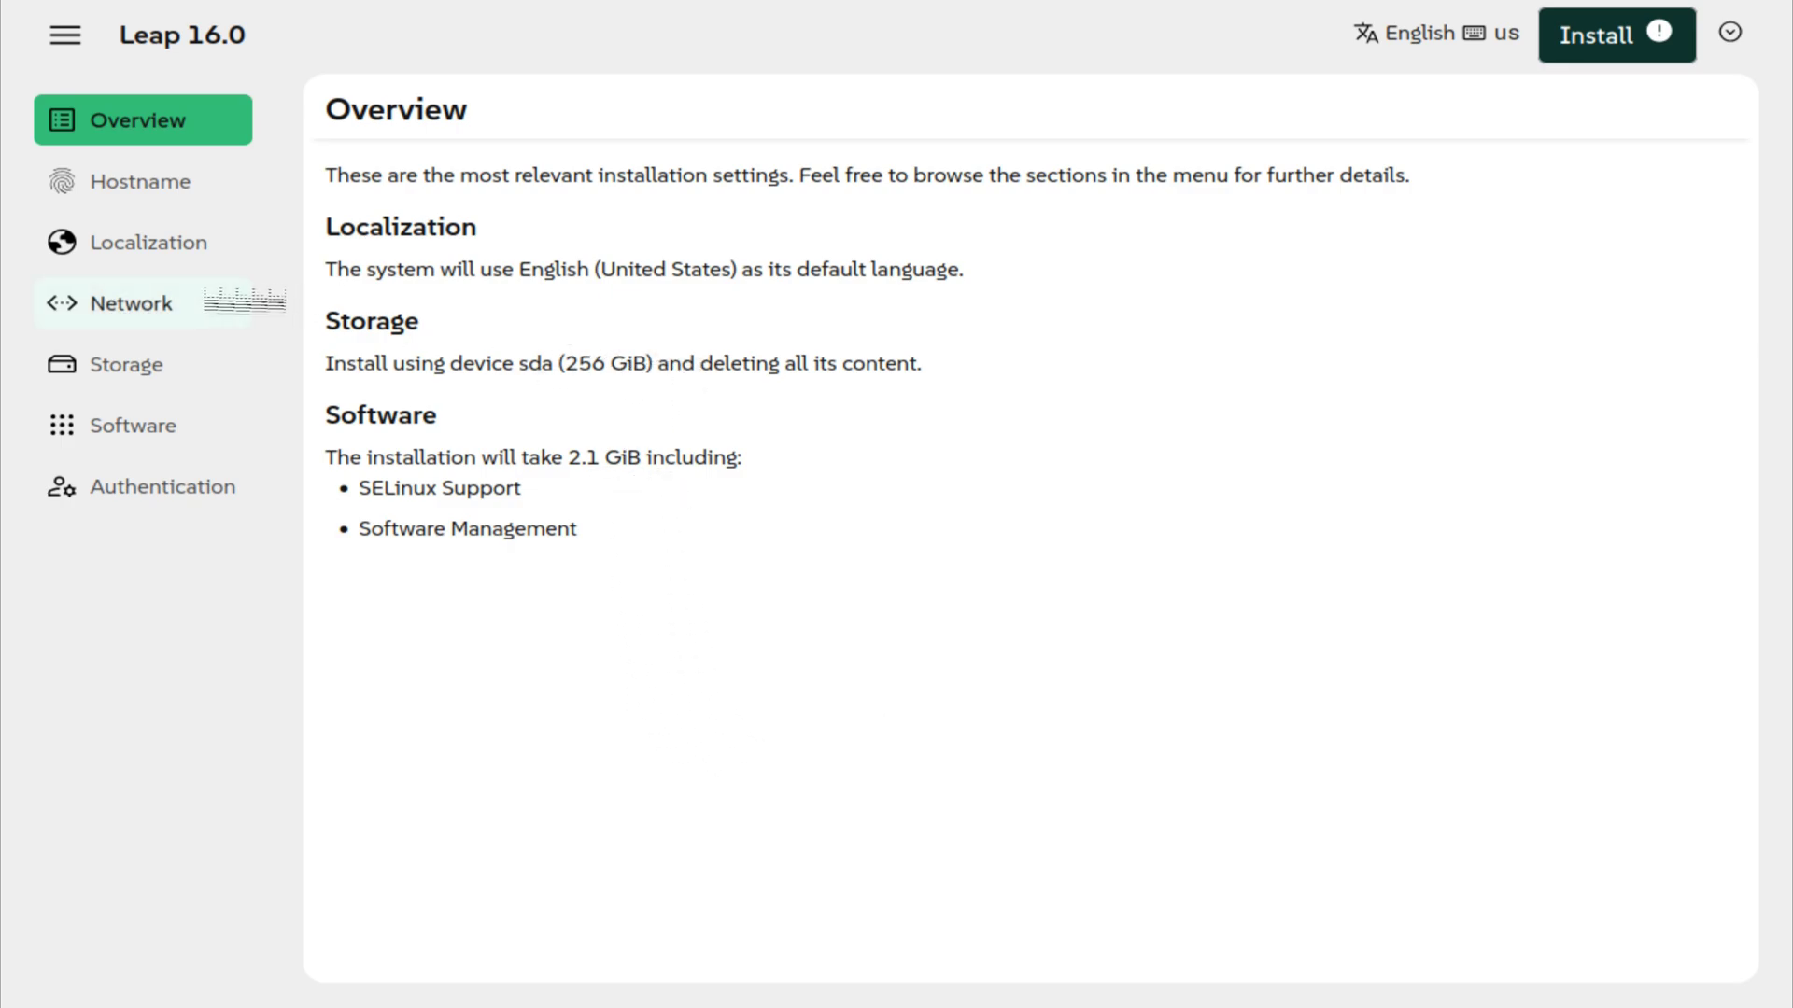
# Step: Set a permanent static hostname of leap-os
pyautogui.click(206, 199)
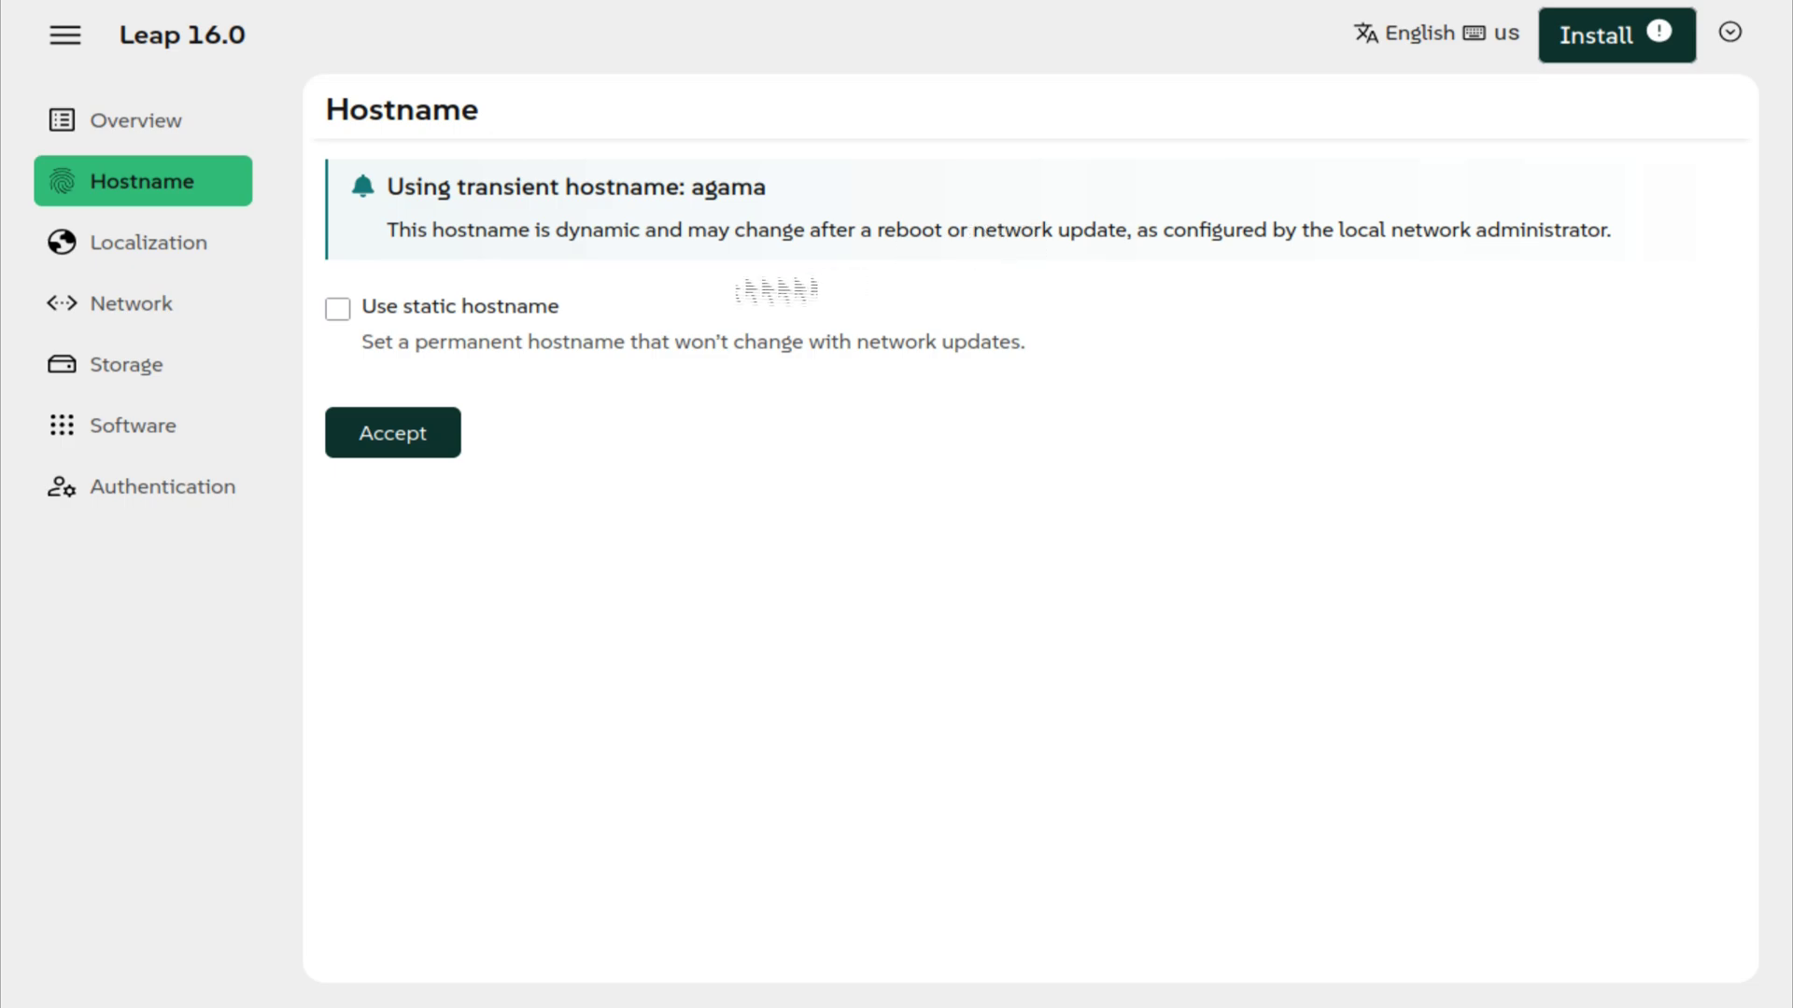
pyautogui.click(337, 308)
pyautogui.click(453, 416)
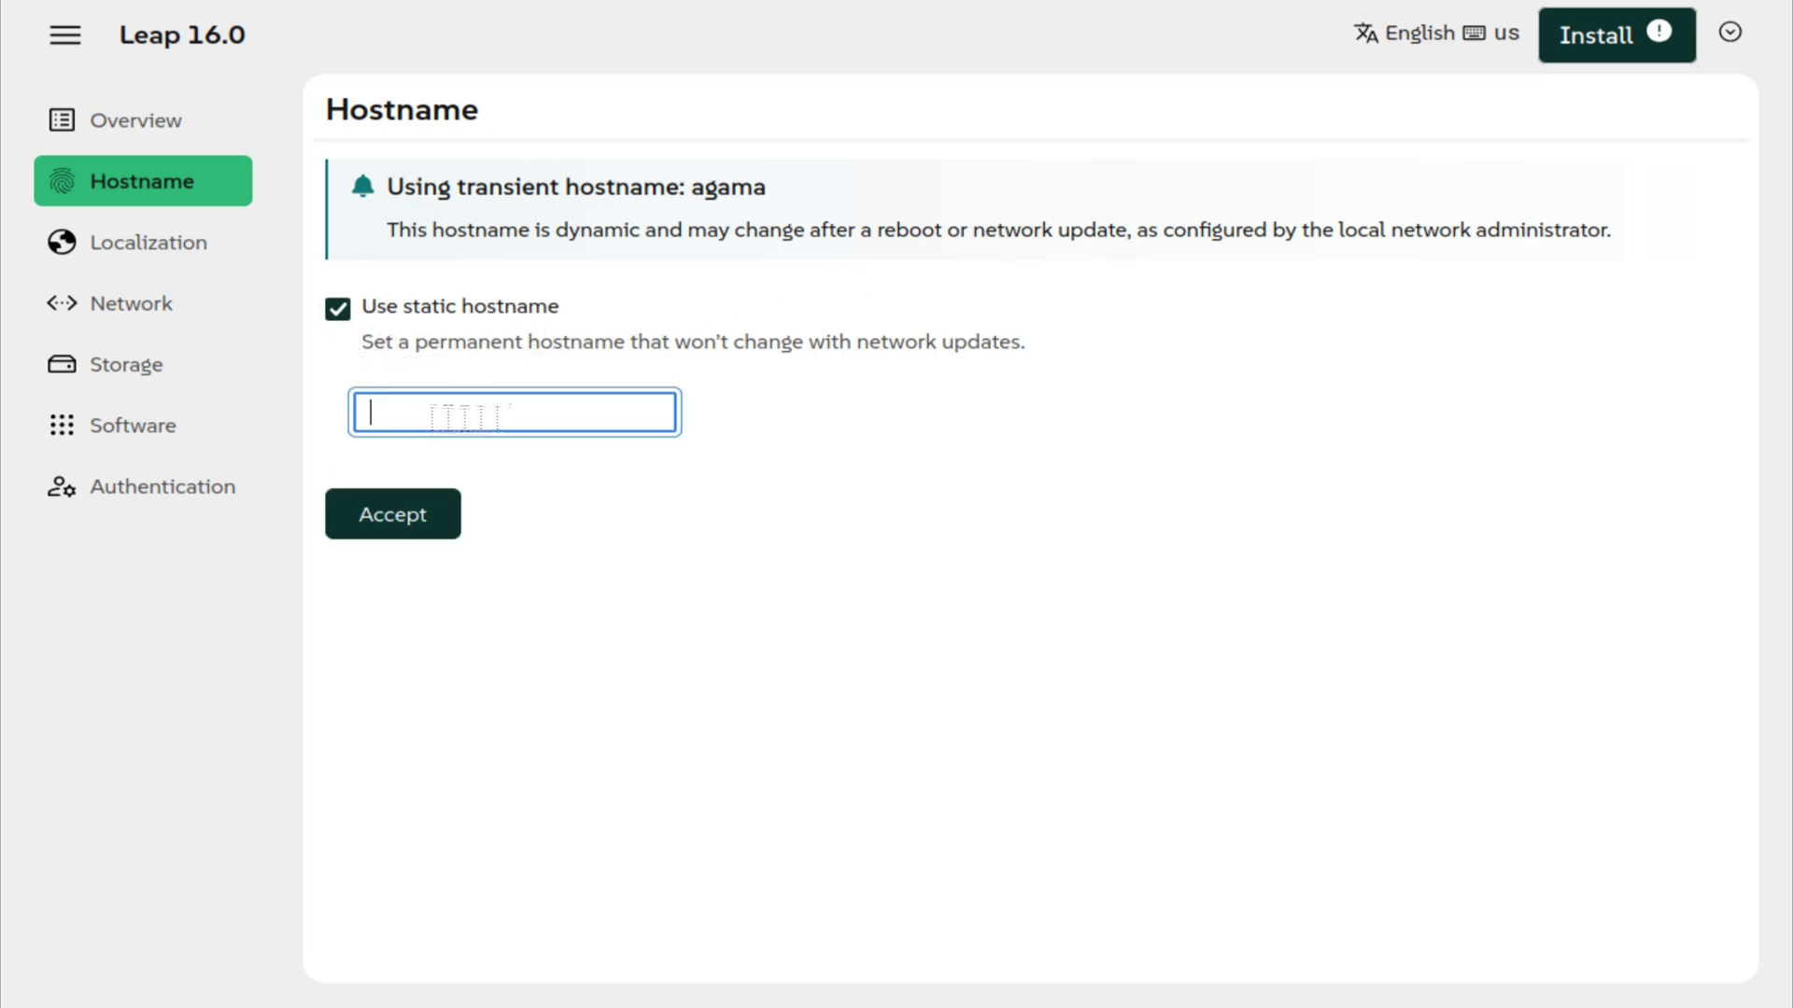
pyautogui.write('leap-')
pyautogui.write('os')
pyautogui.click(411, 521)
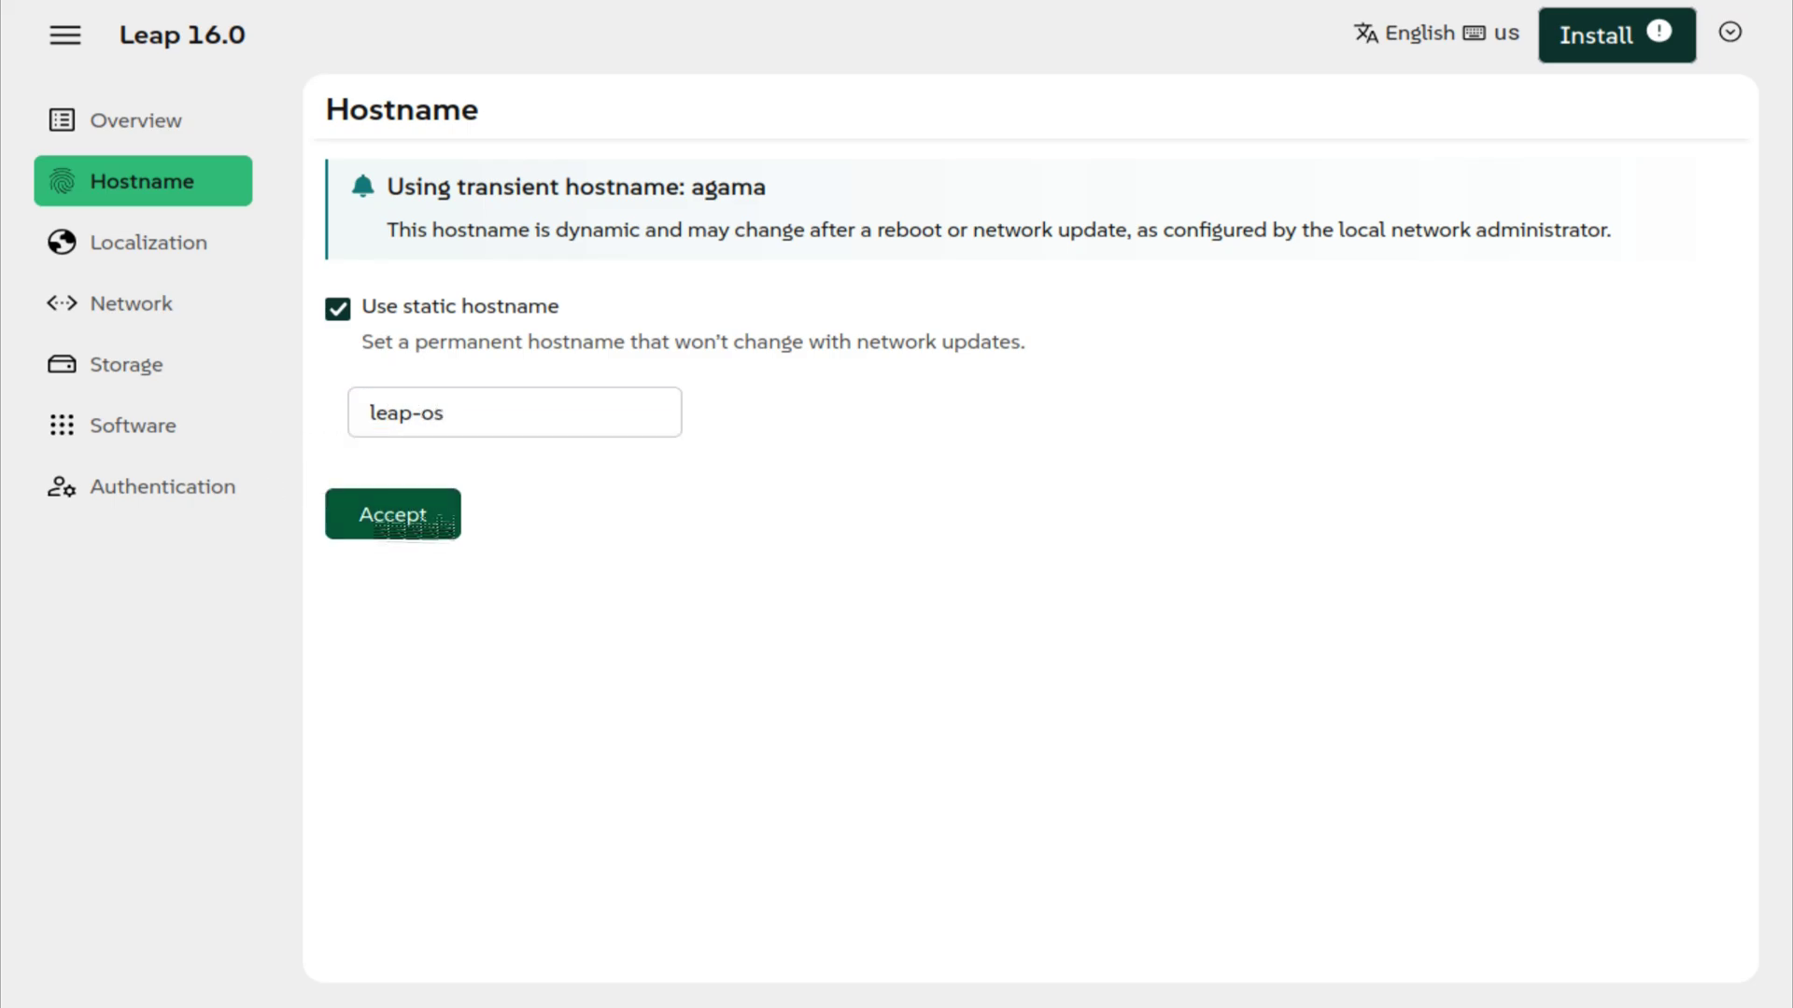
# Step: Check the language, keyboard and time zone lists in Localization, leaving them unchanged
pyautogui.click(149, 250)
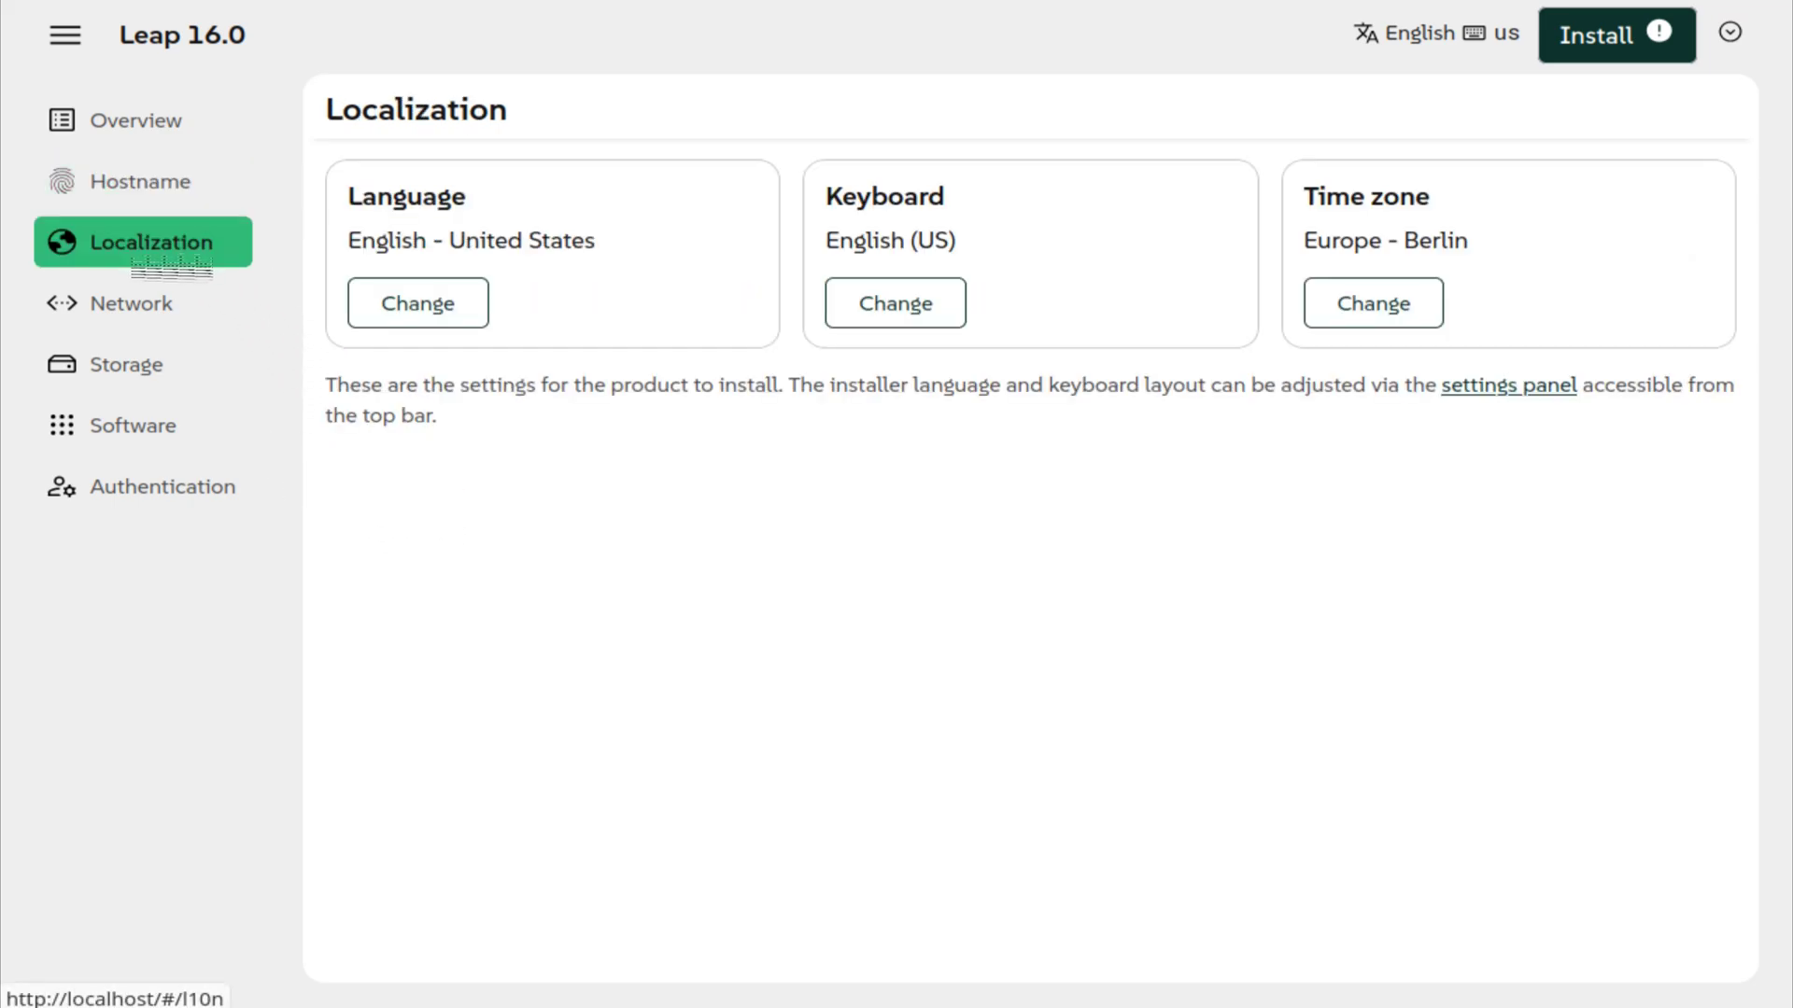
pyautogui.click(437, 311)
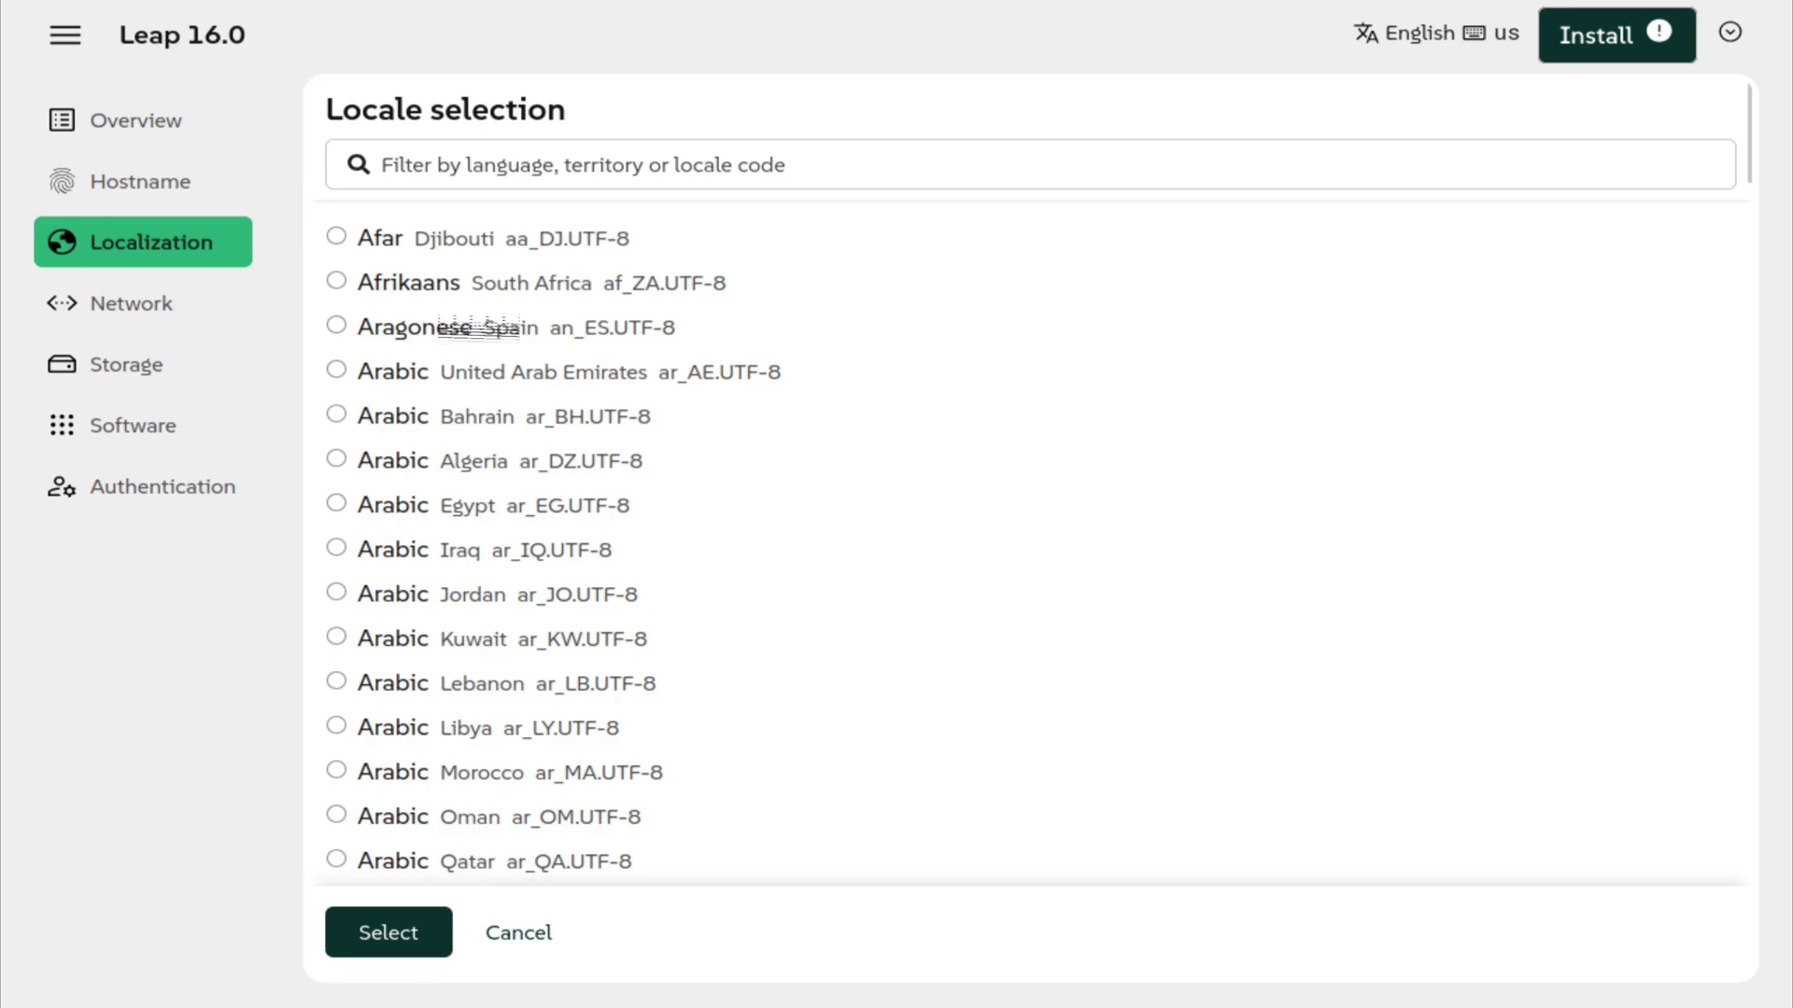
pyautogui.click(528, 937)
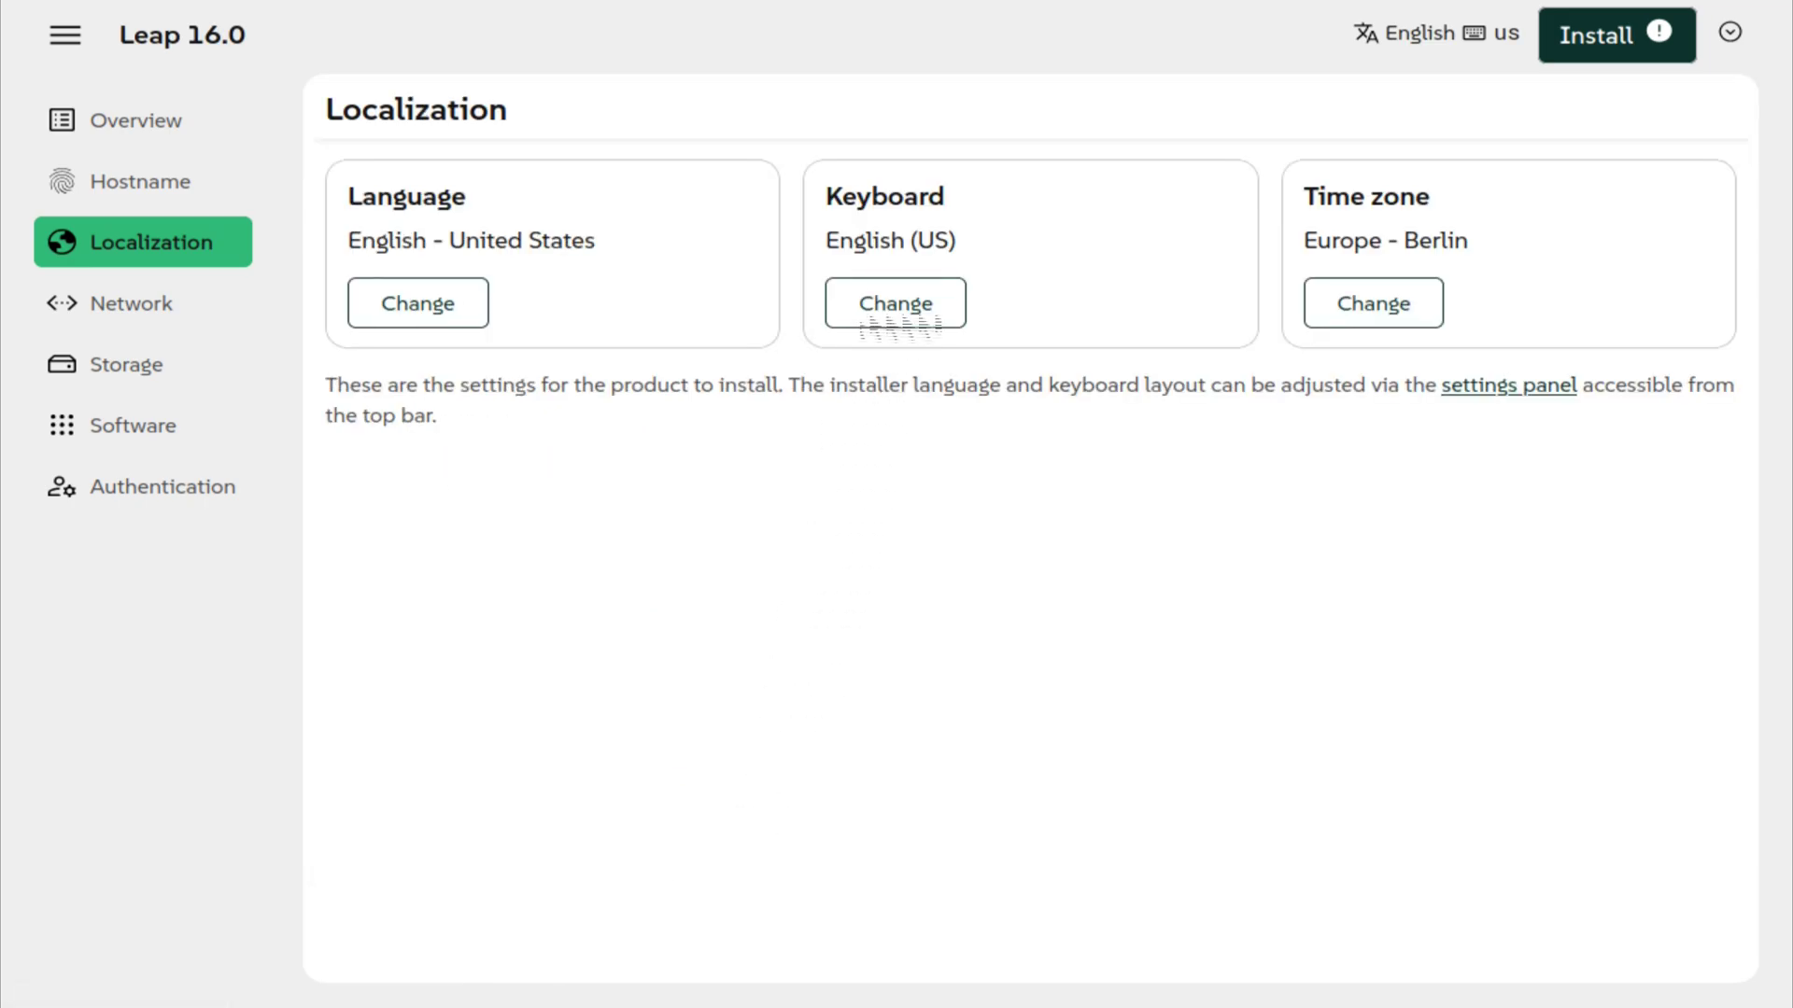
pyautogui.click(924, 313)
pyautogui.click(519, 937)
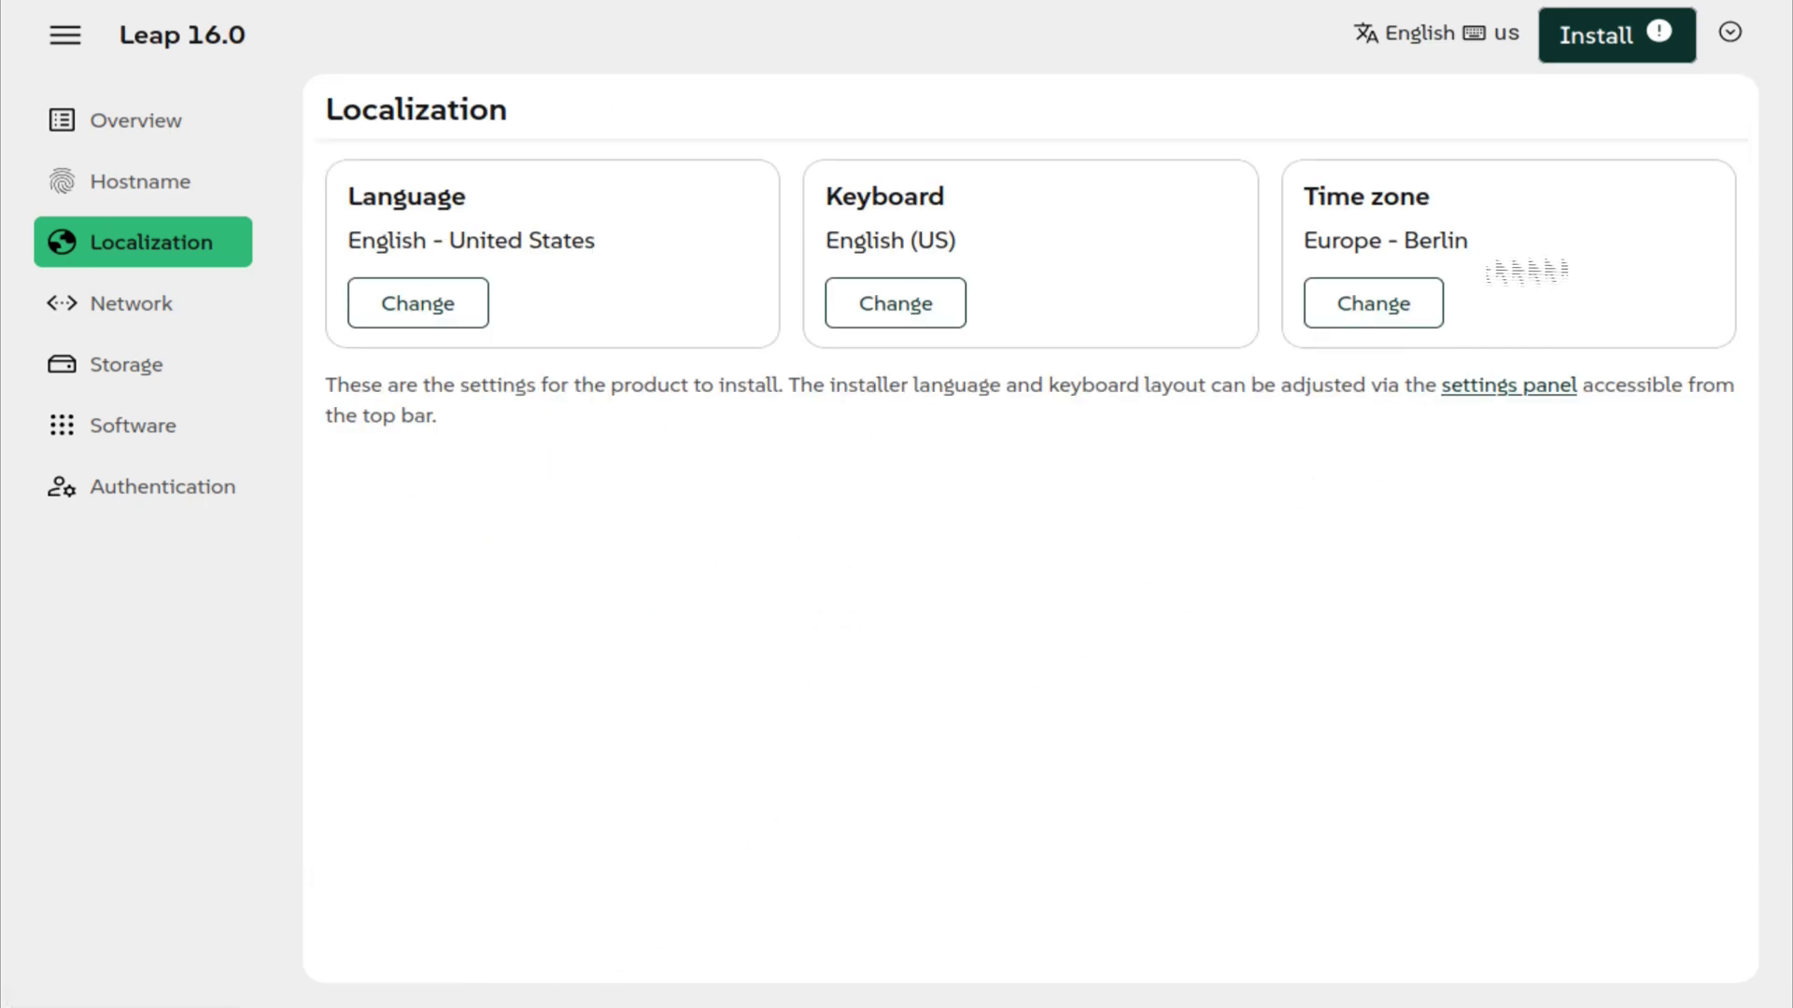
pyautogui.click(1429, 317)
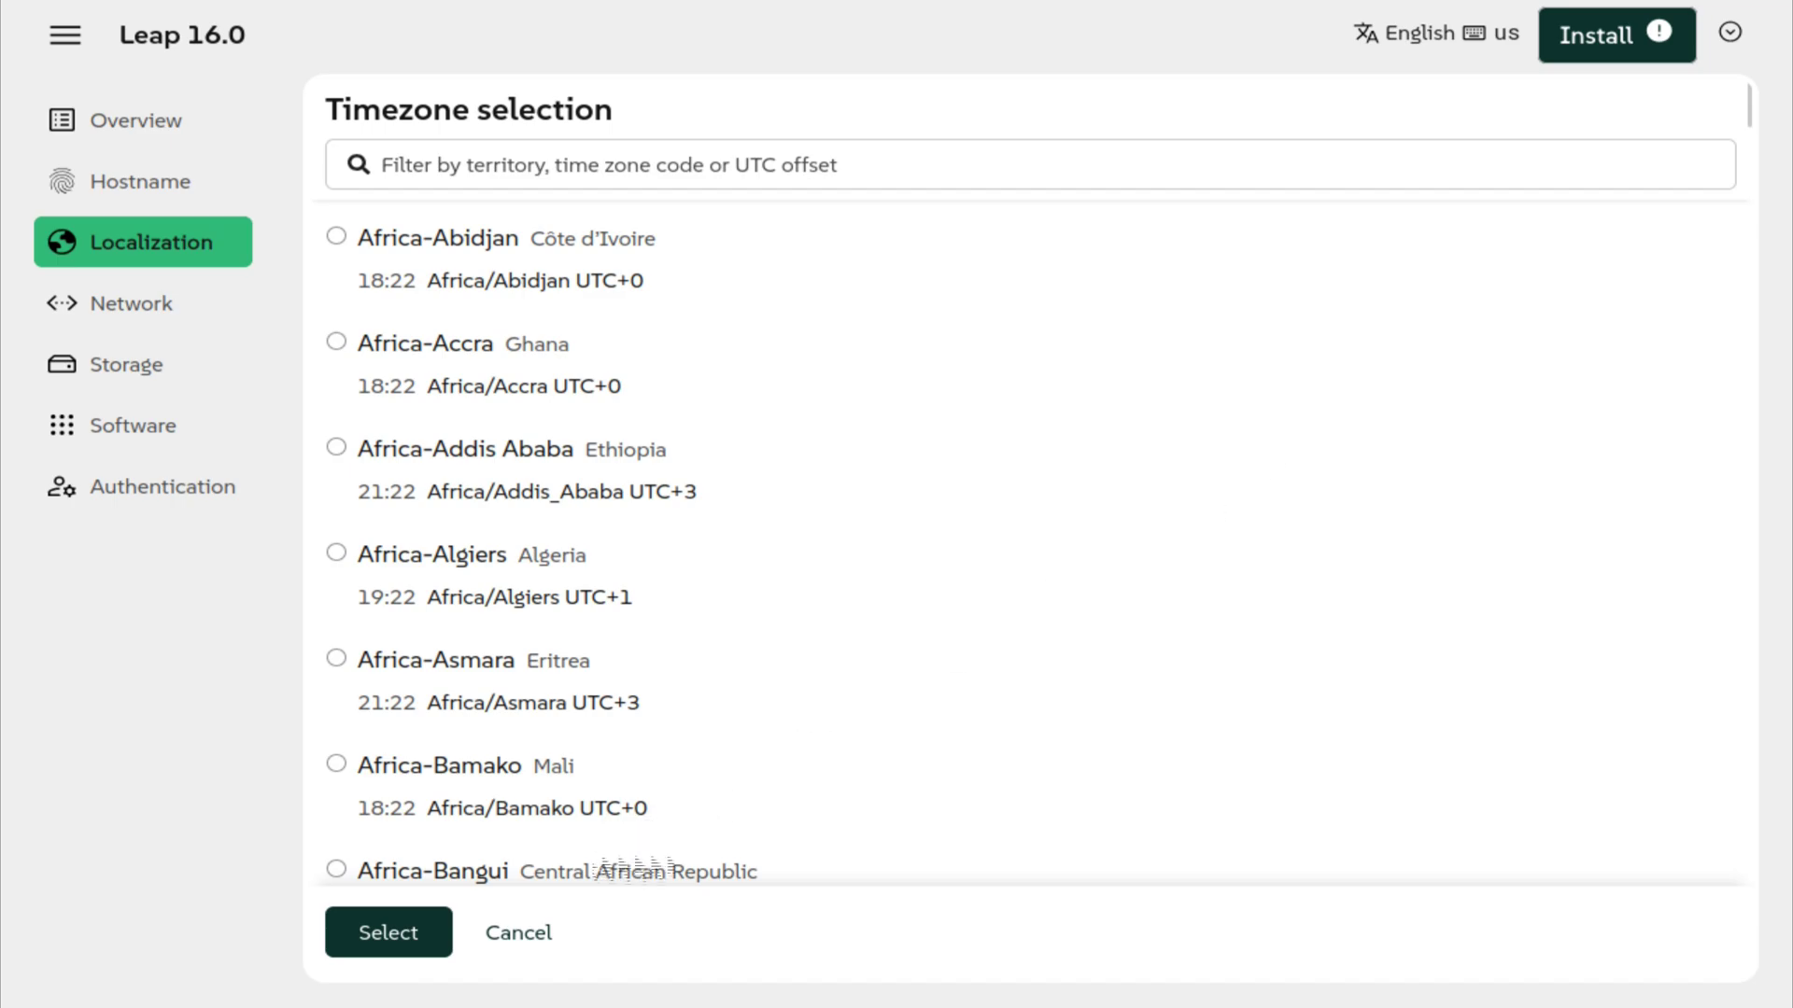
pyautogui.click(527, 936)
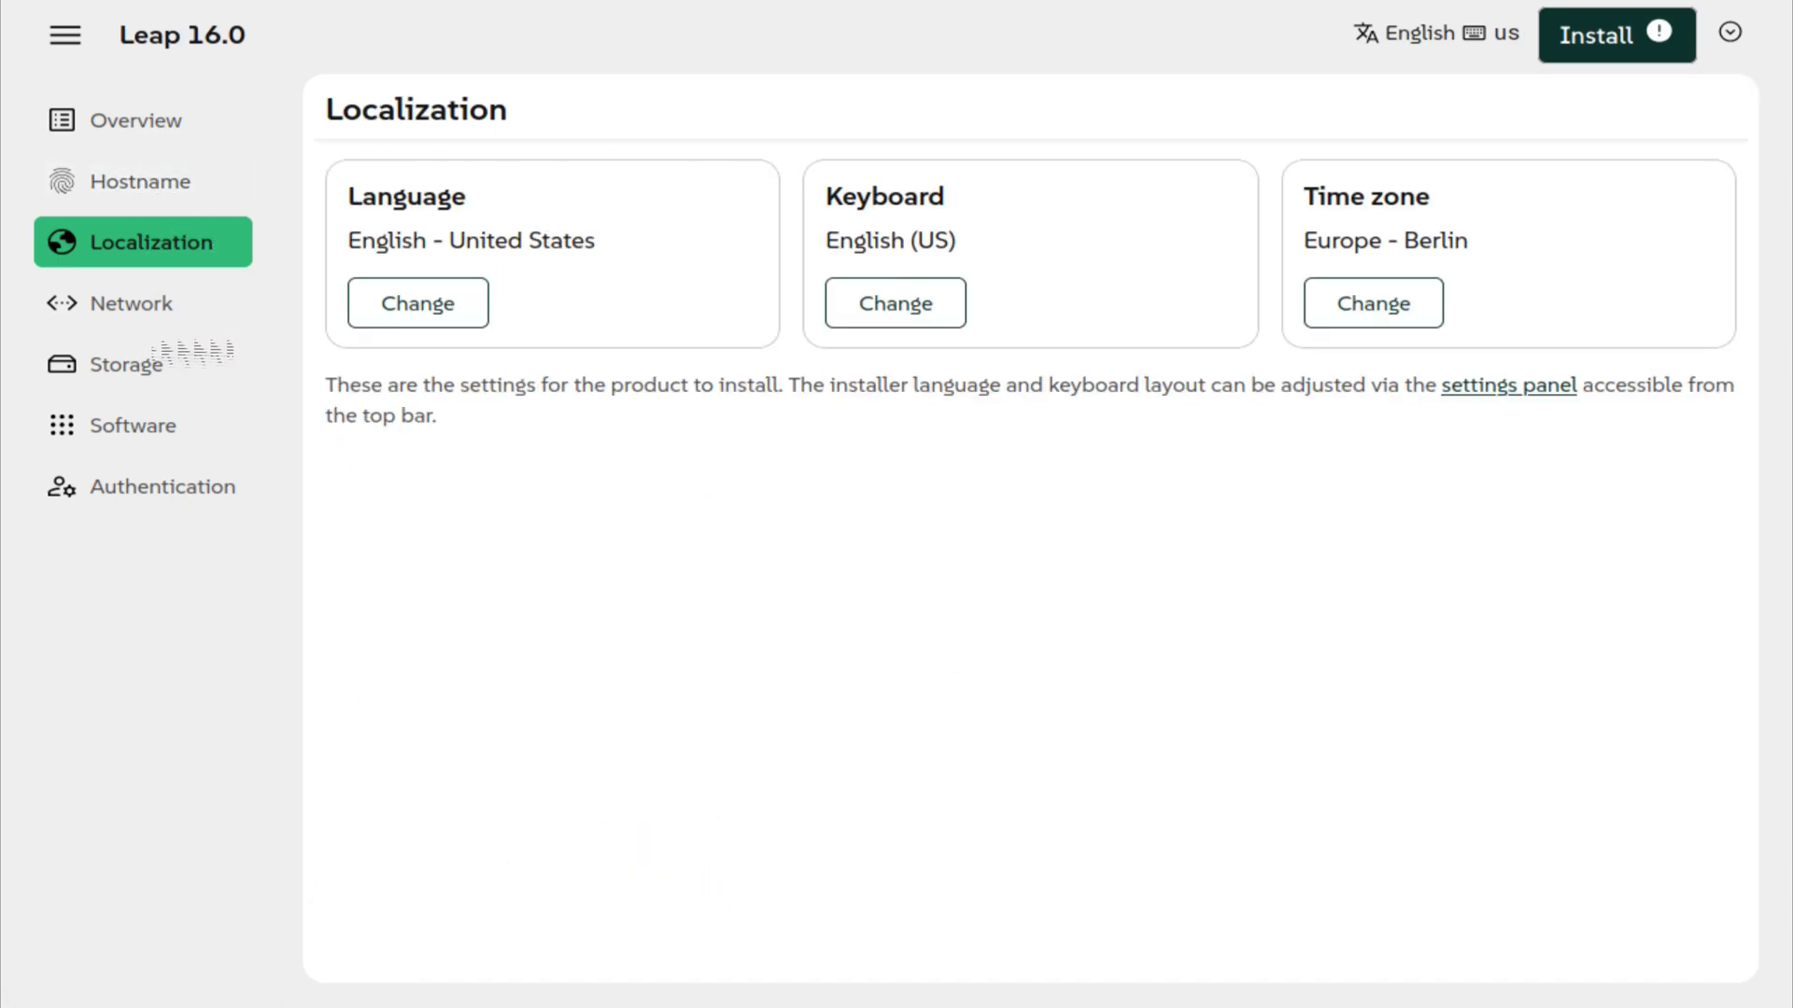
# Step: Look over the Network and Storage pages, ending on the Software summary
pyautogui.click(187, 322)
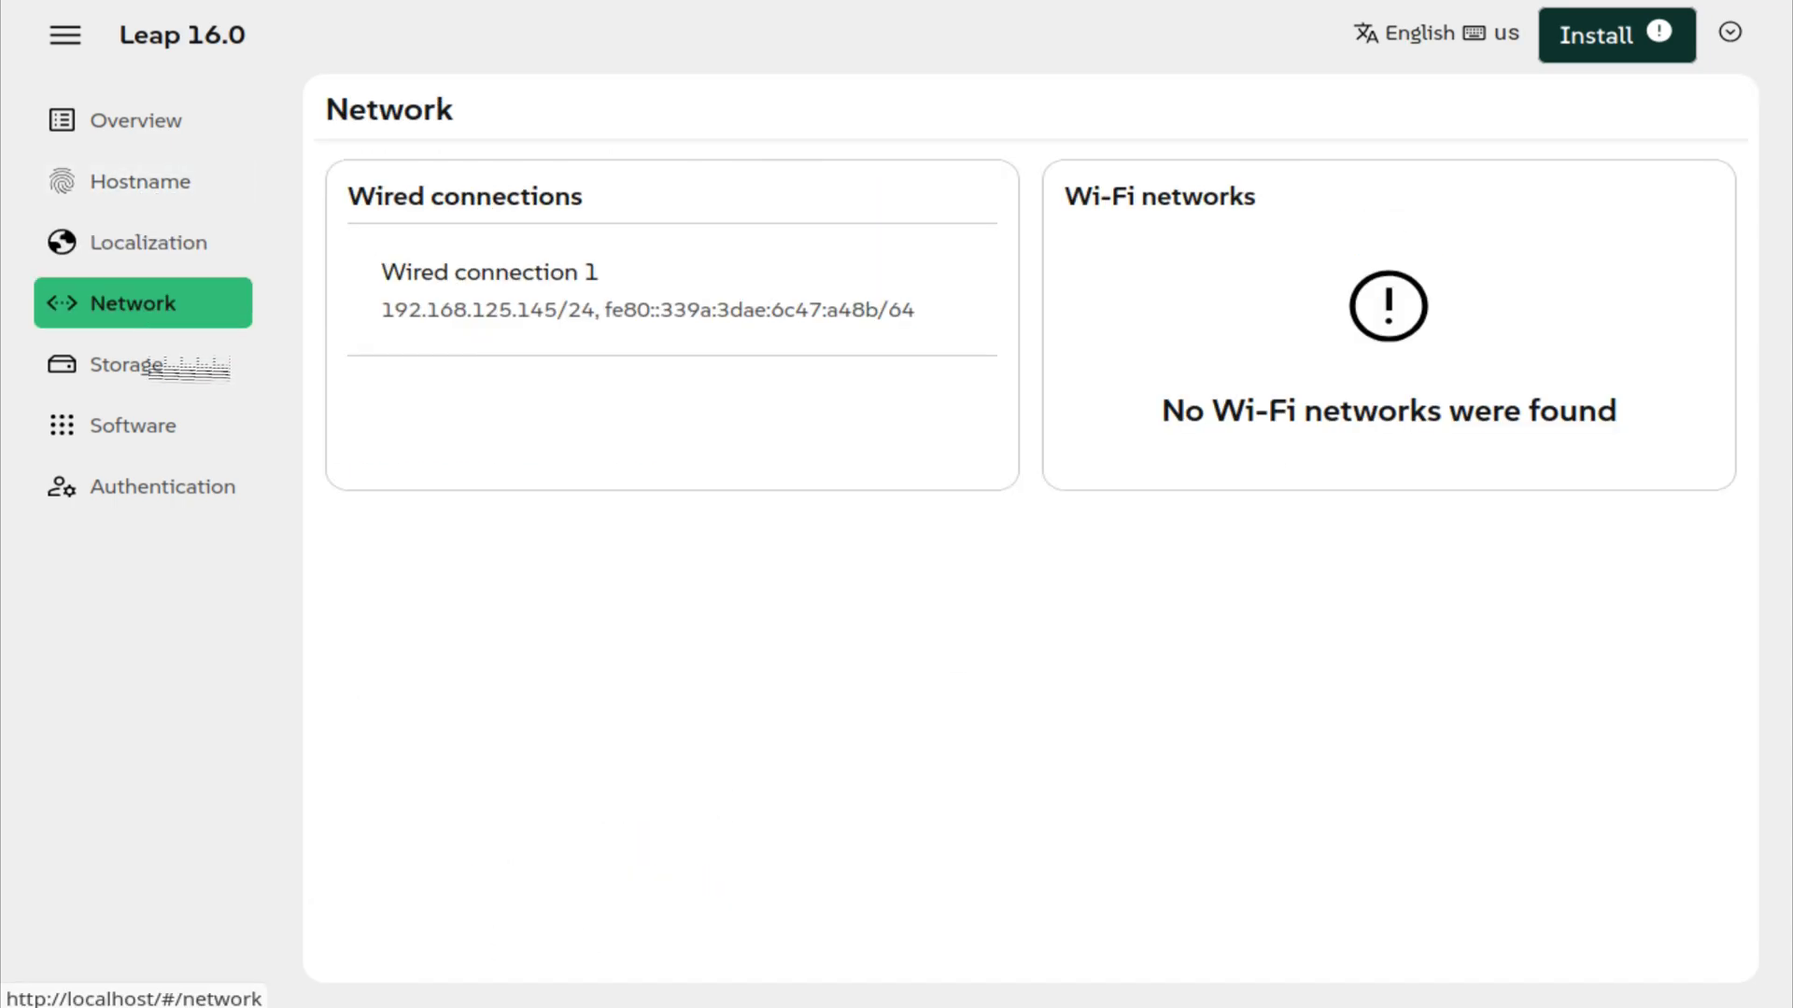
pyautogui.click(187, 364)
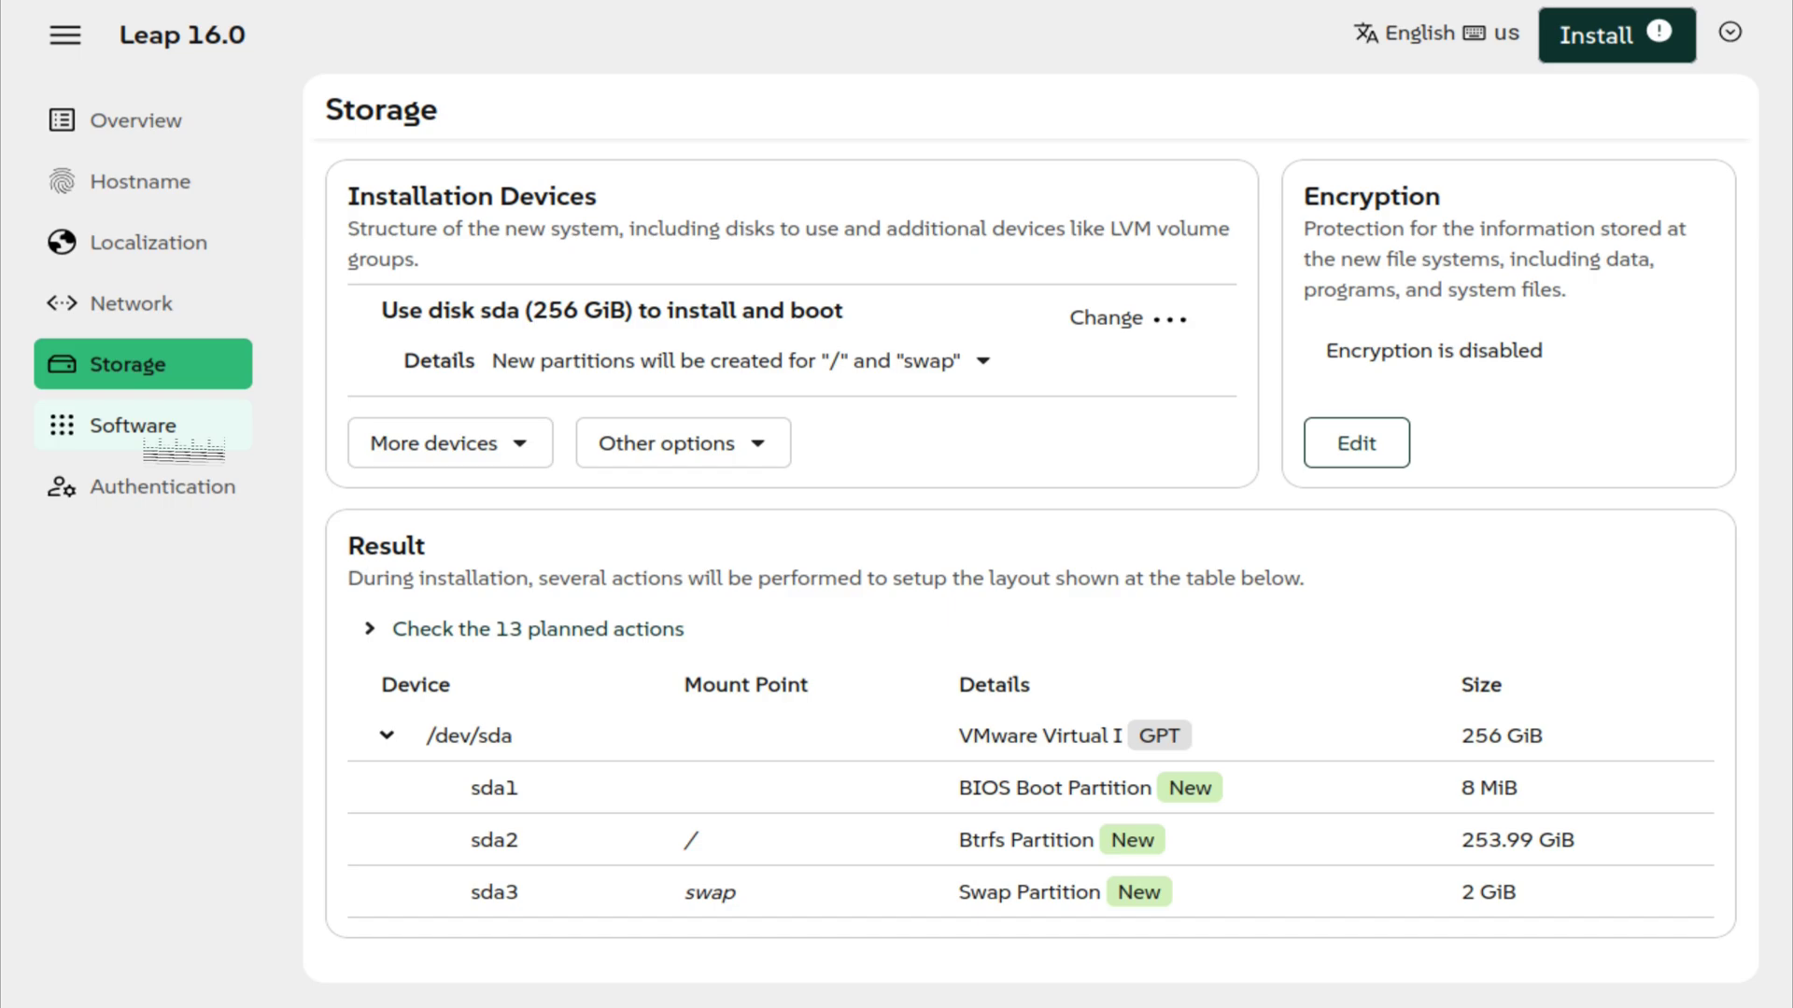
pyautogui.click(186, 440)
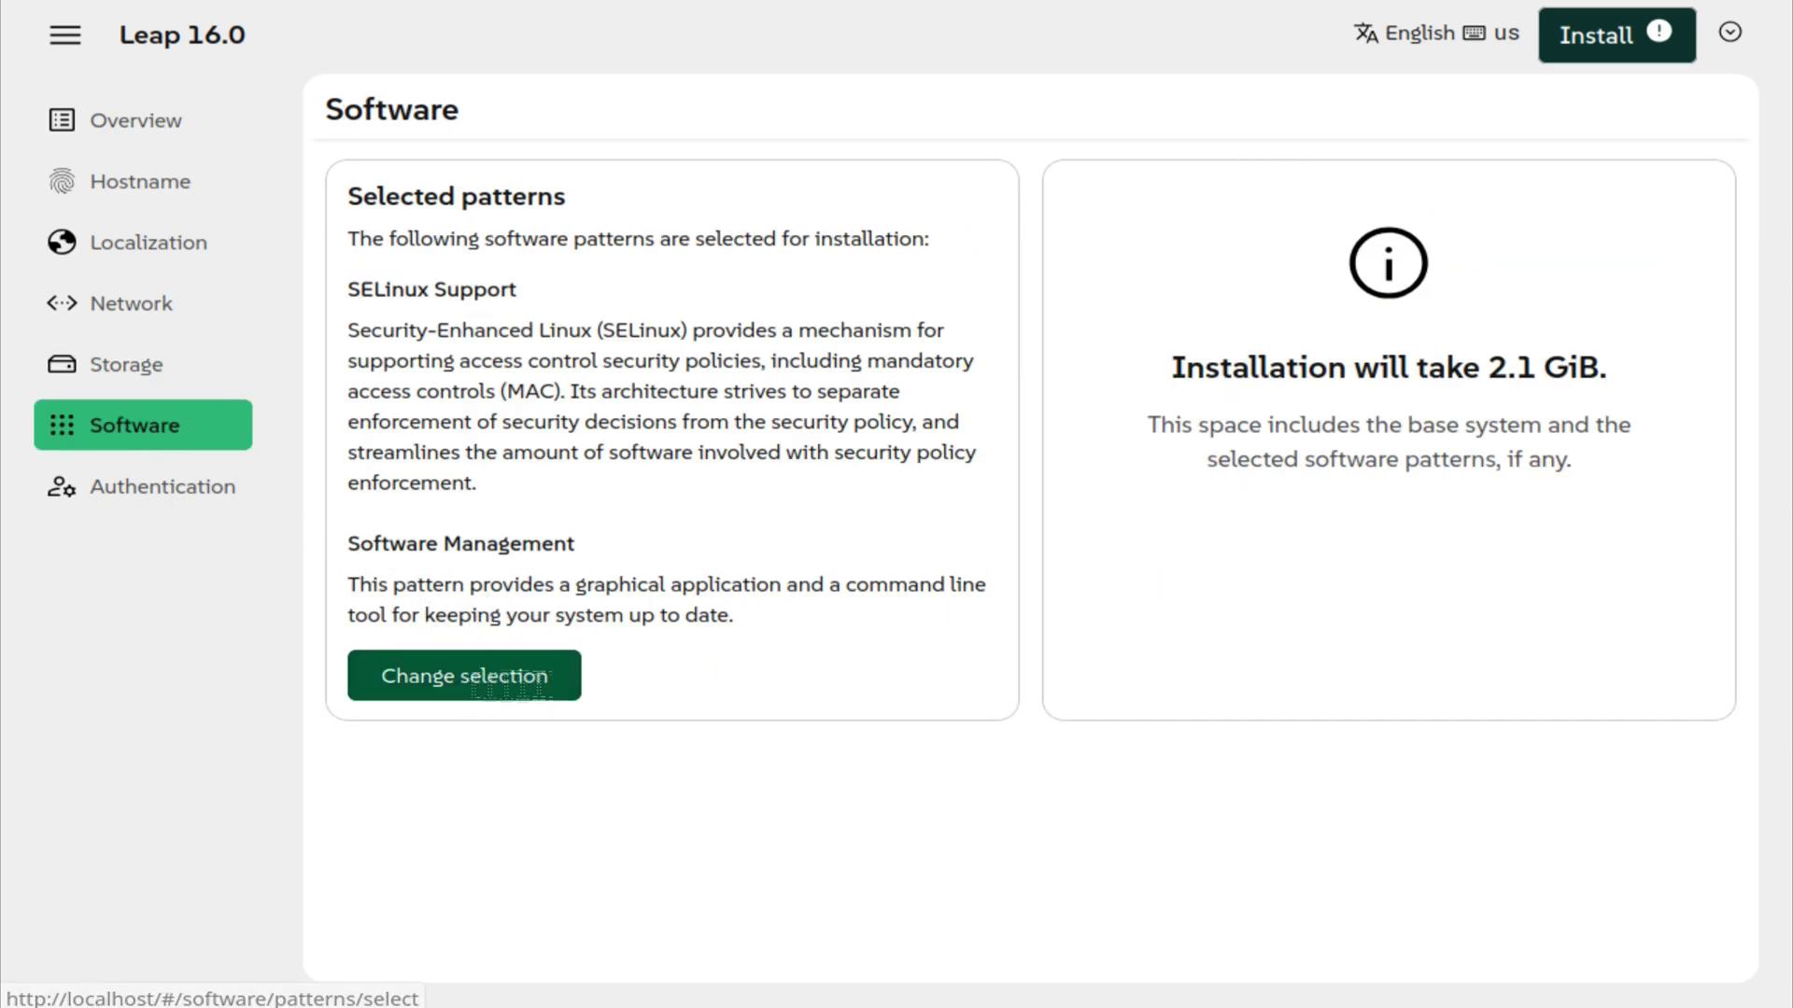
# Step: Add the GNOME Desktop Environment pattern, drop Office Software and Multimedia, then go to Authentication
pyautogui.click(517, 686)
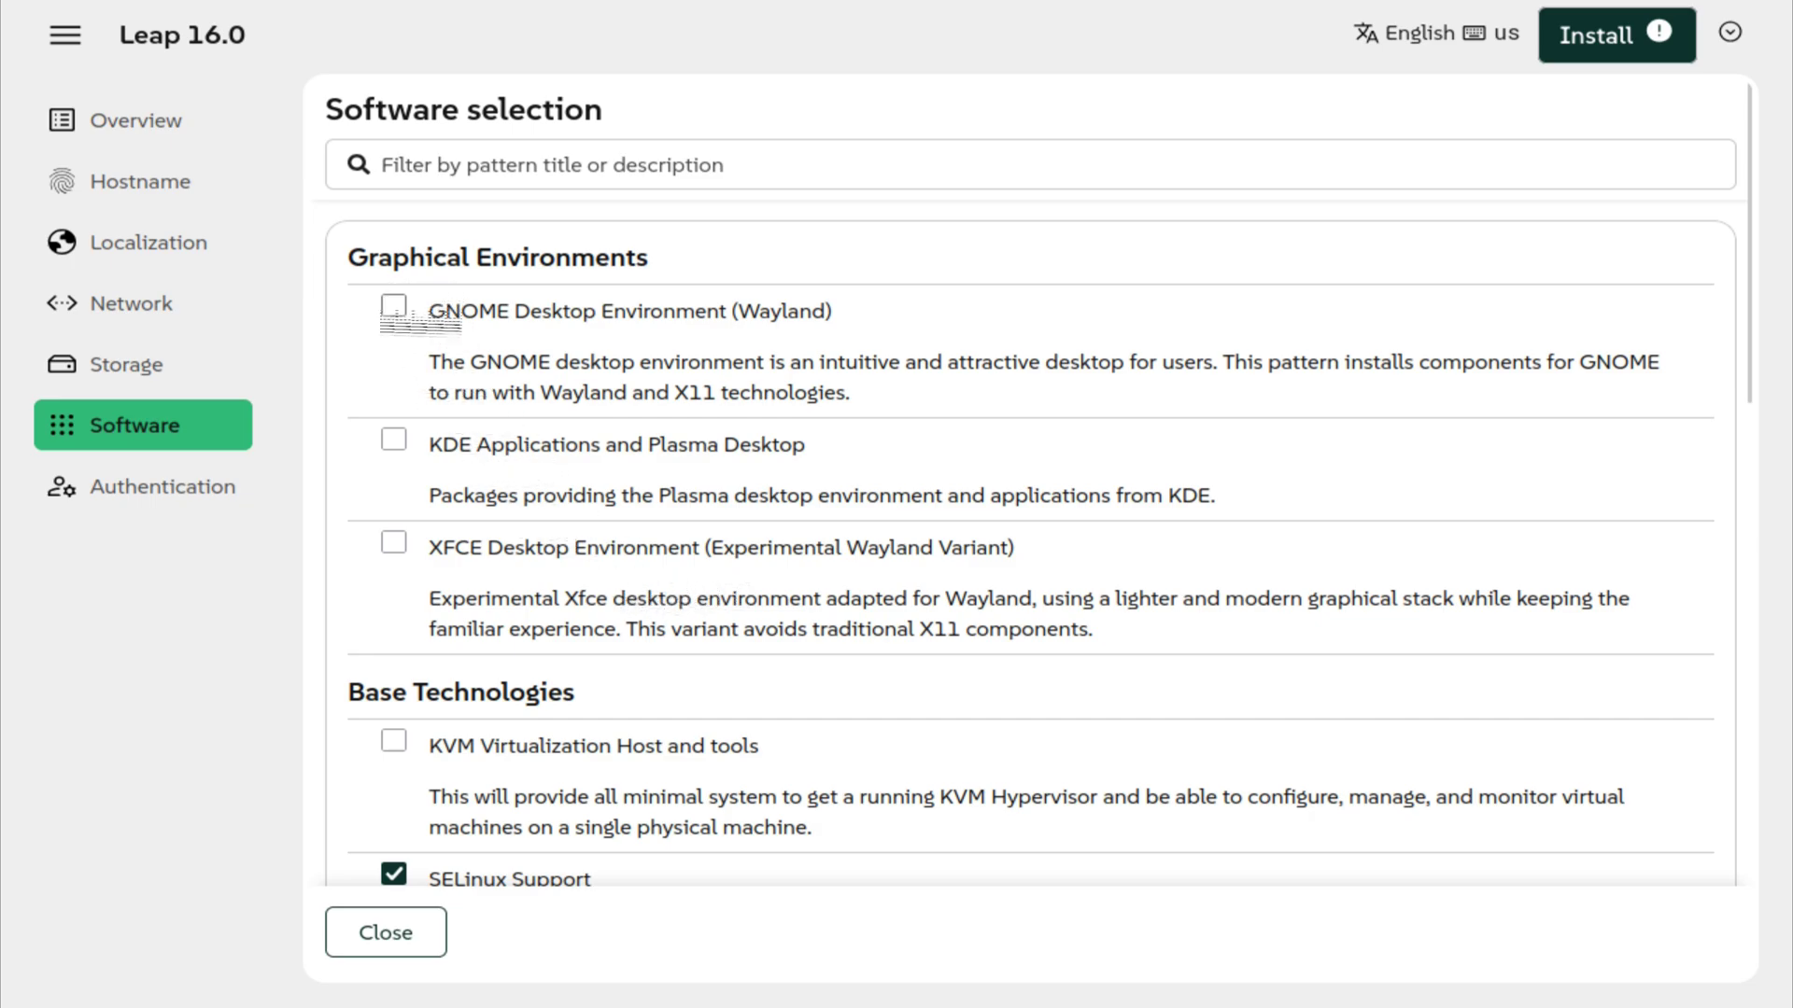
pyautogui.click(393, 306)
pyautogui.scroll(-1, 924, 586)
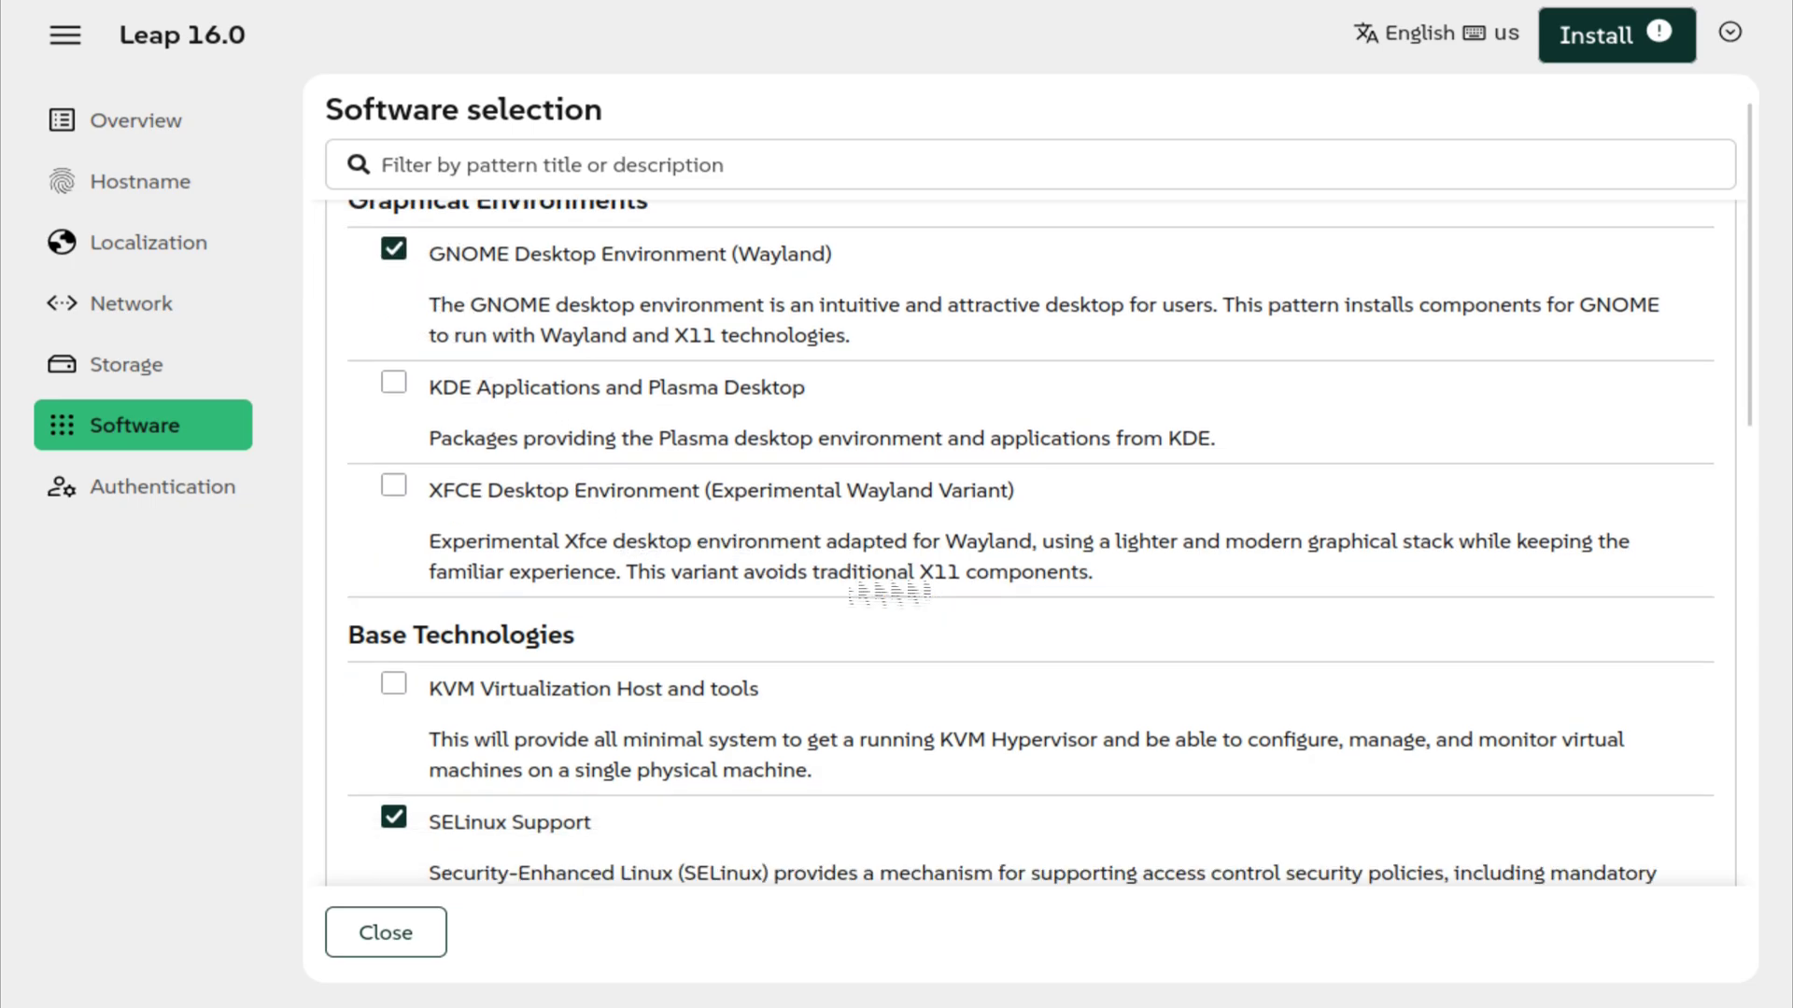
pyautogui.scroll(-7, 892, 590)
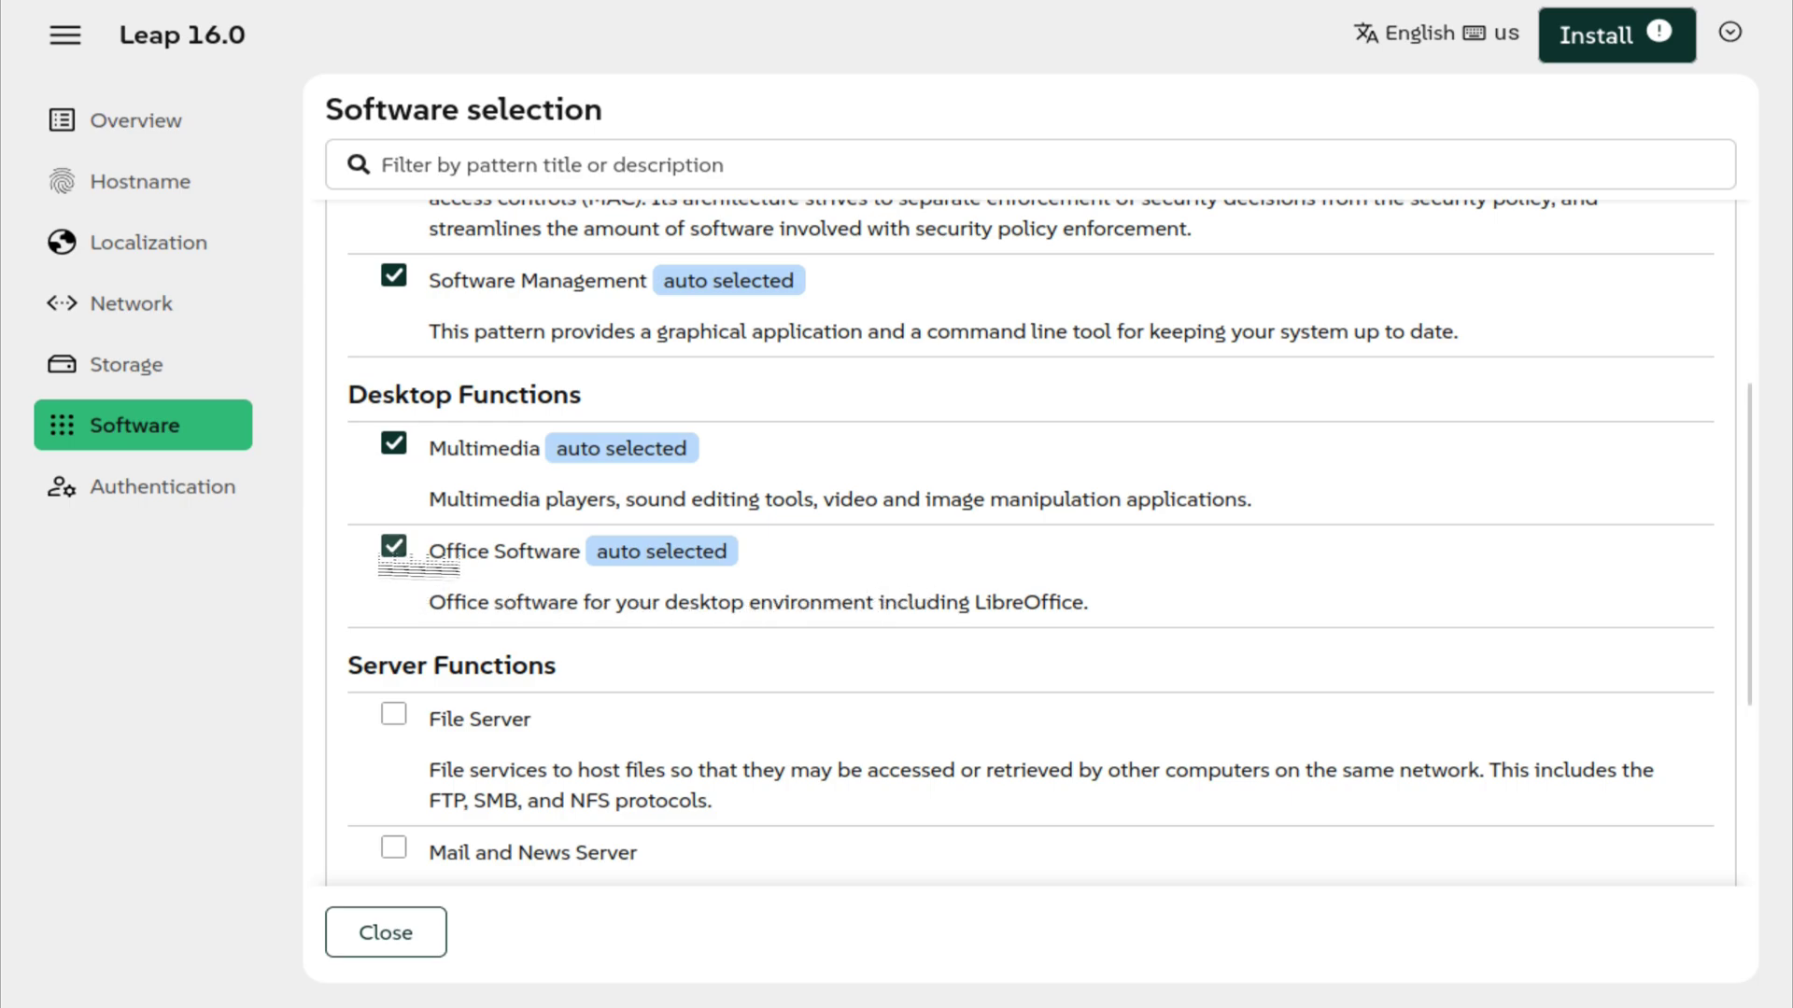
pyautogui.click(393, 546)
pyautogui.click(393, 445)
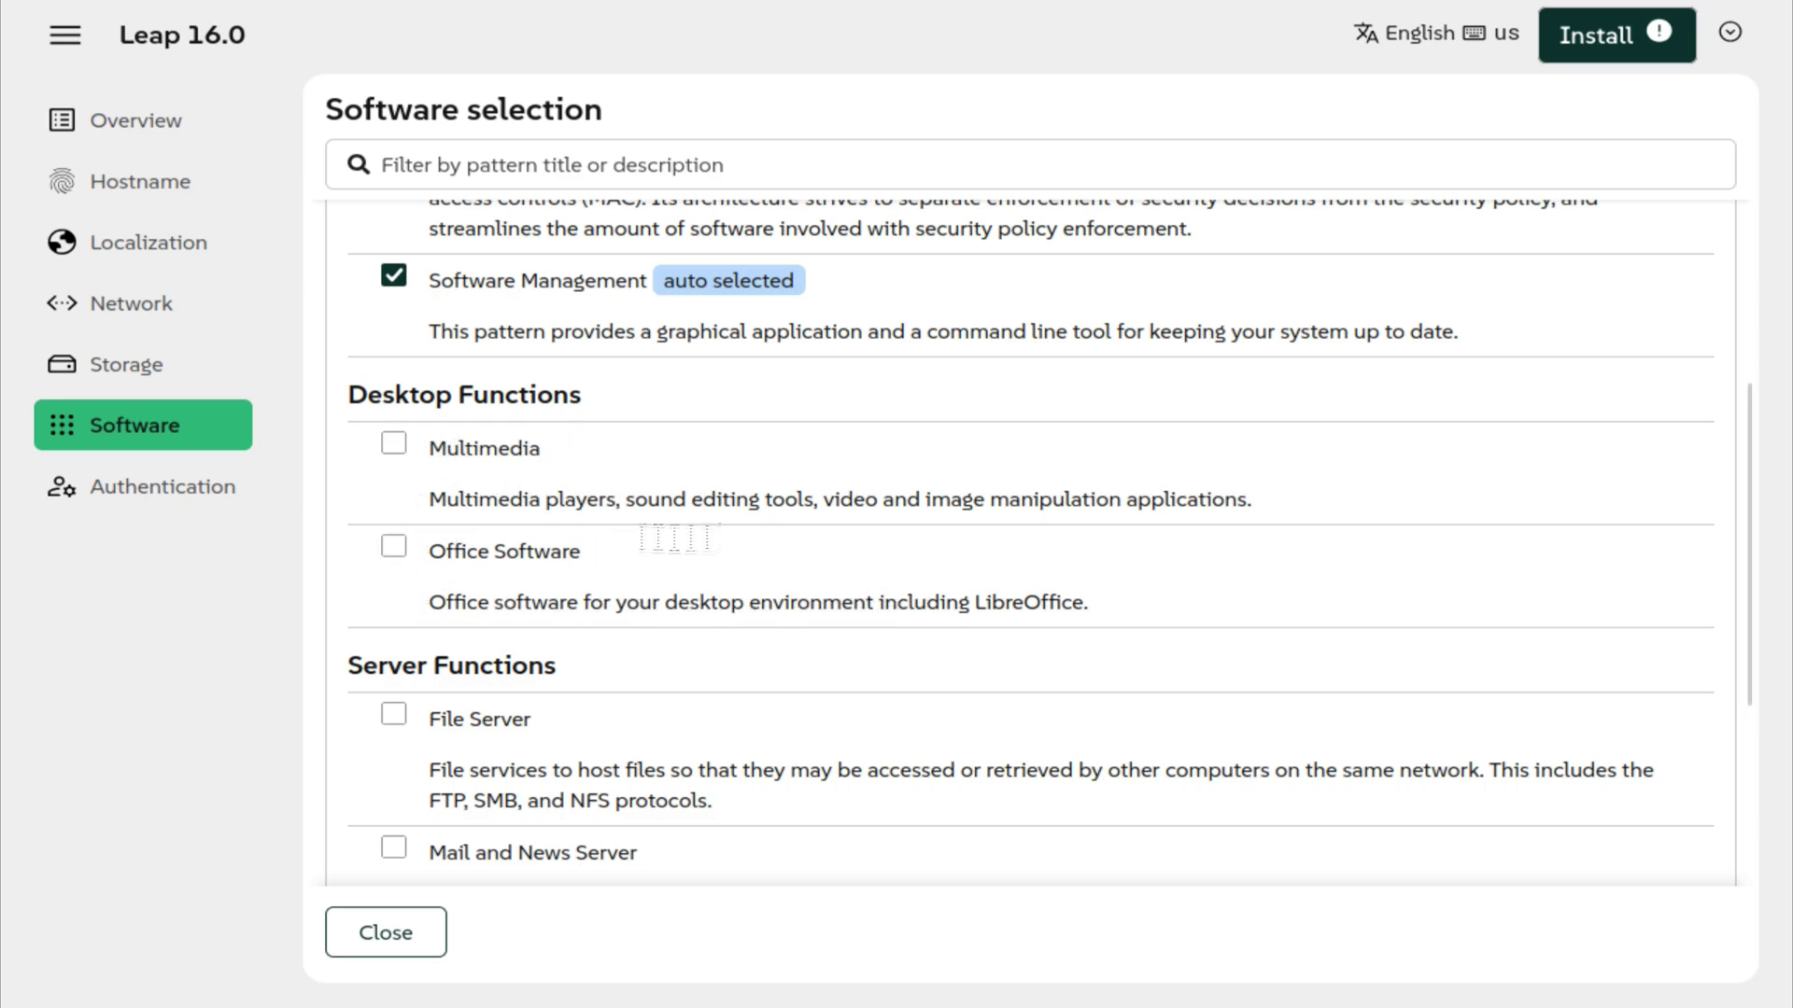
pyautogui.scroll(-7, 873, 630)
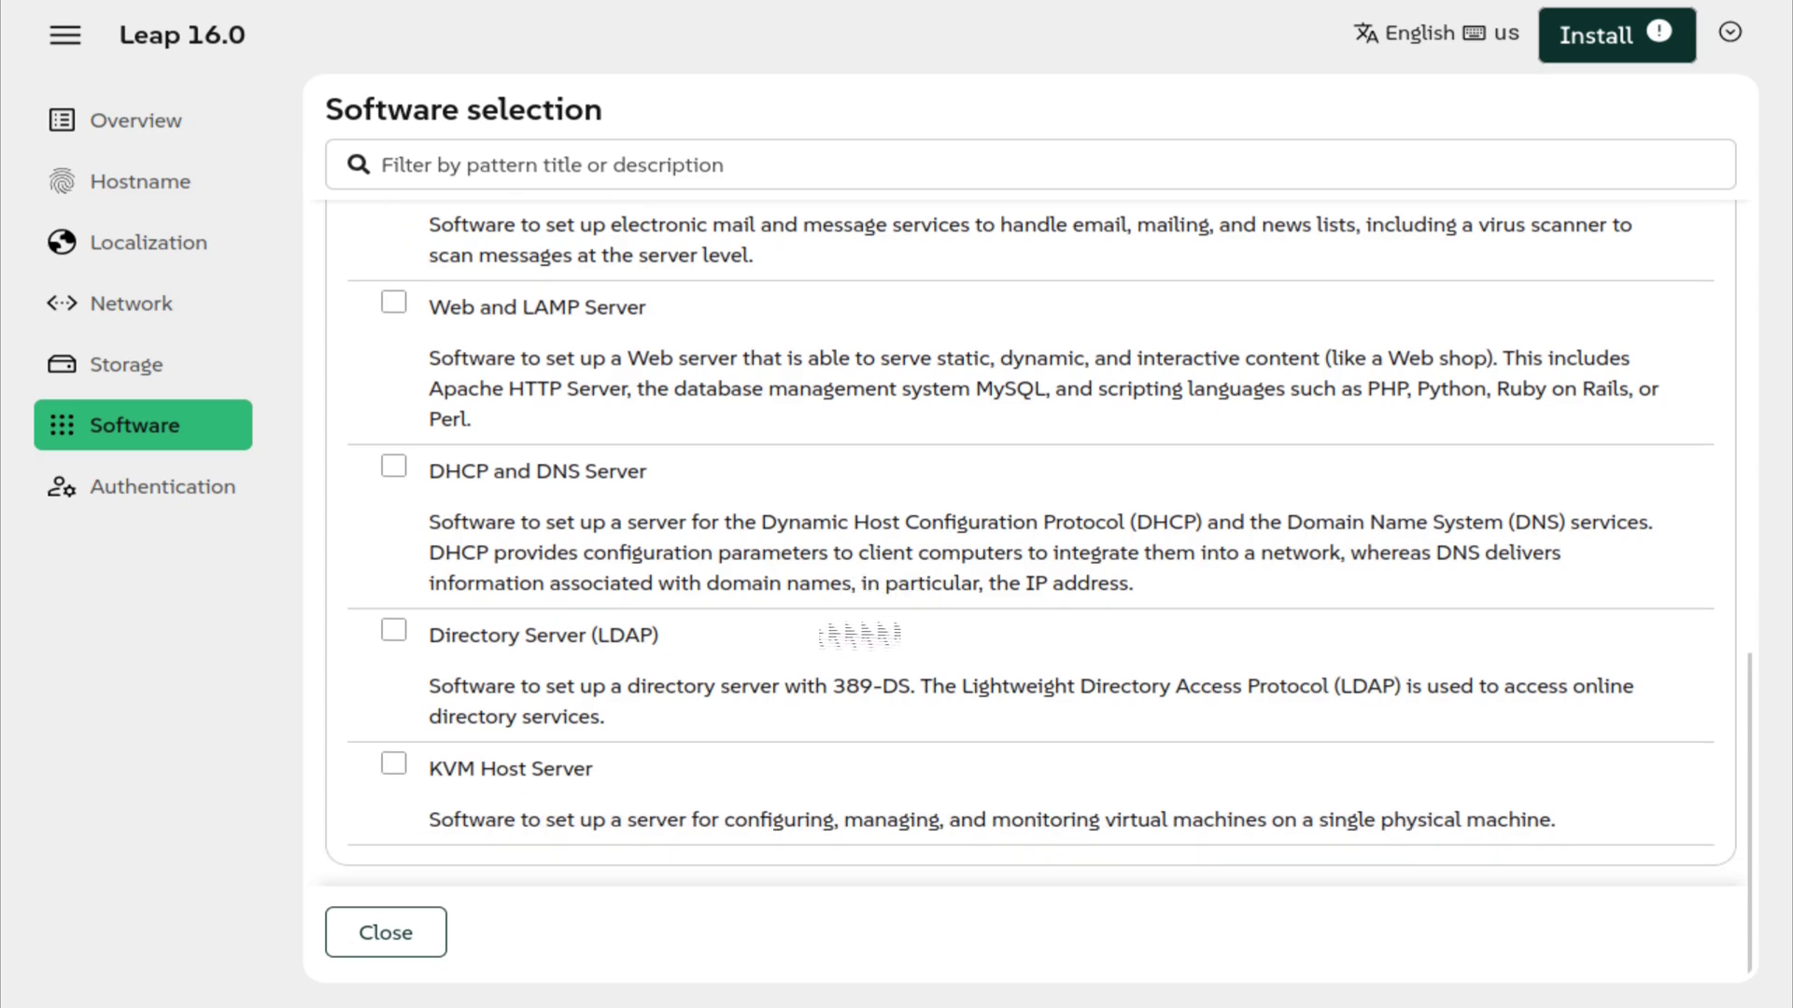
pyautogui.scroll(4, 873, 630)
pyautogui.scroll(3, 850, 621)
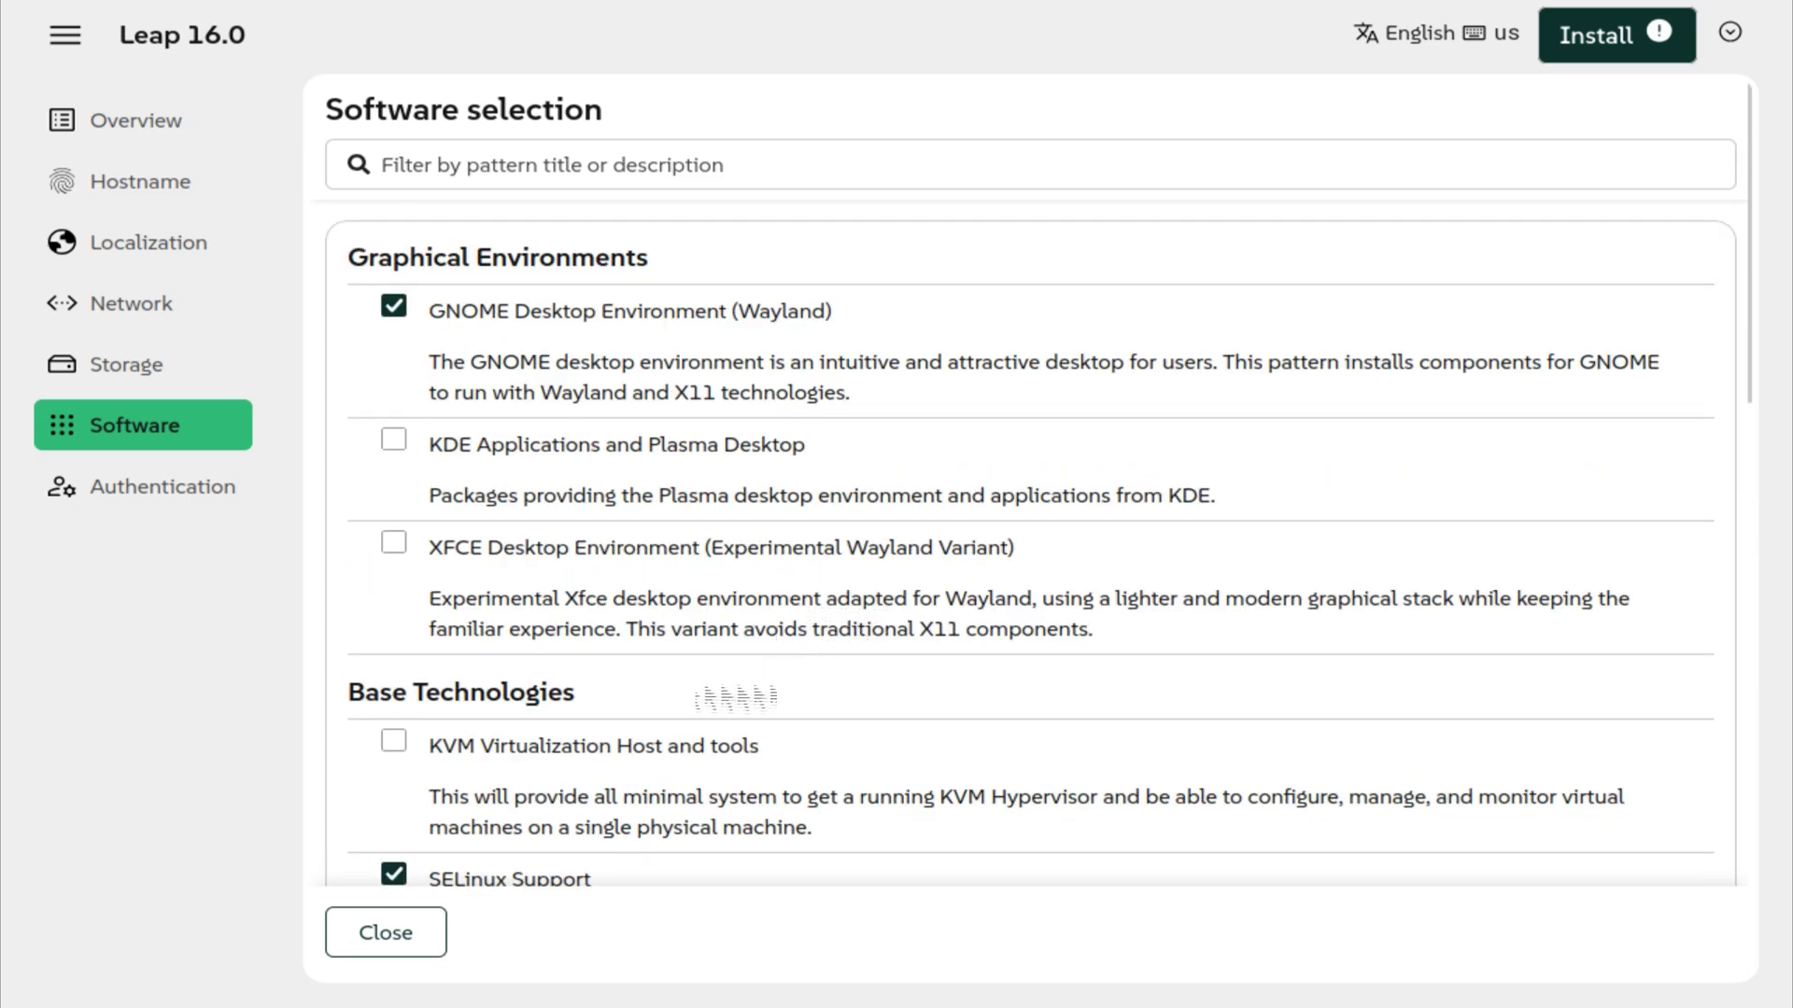
pyautogui.click(415, 945)
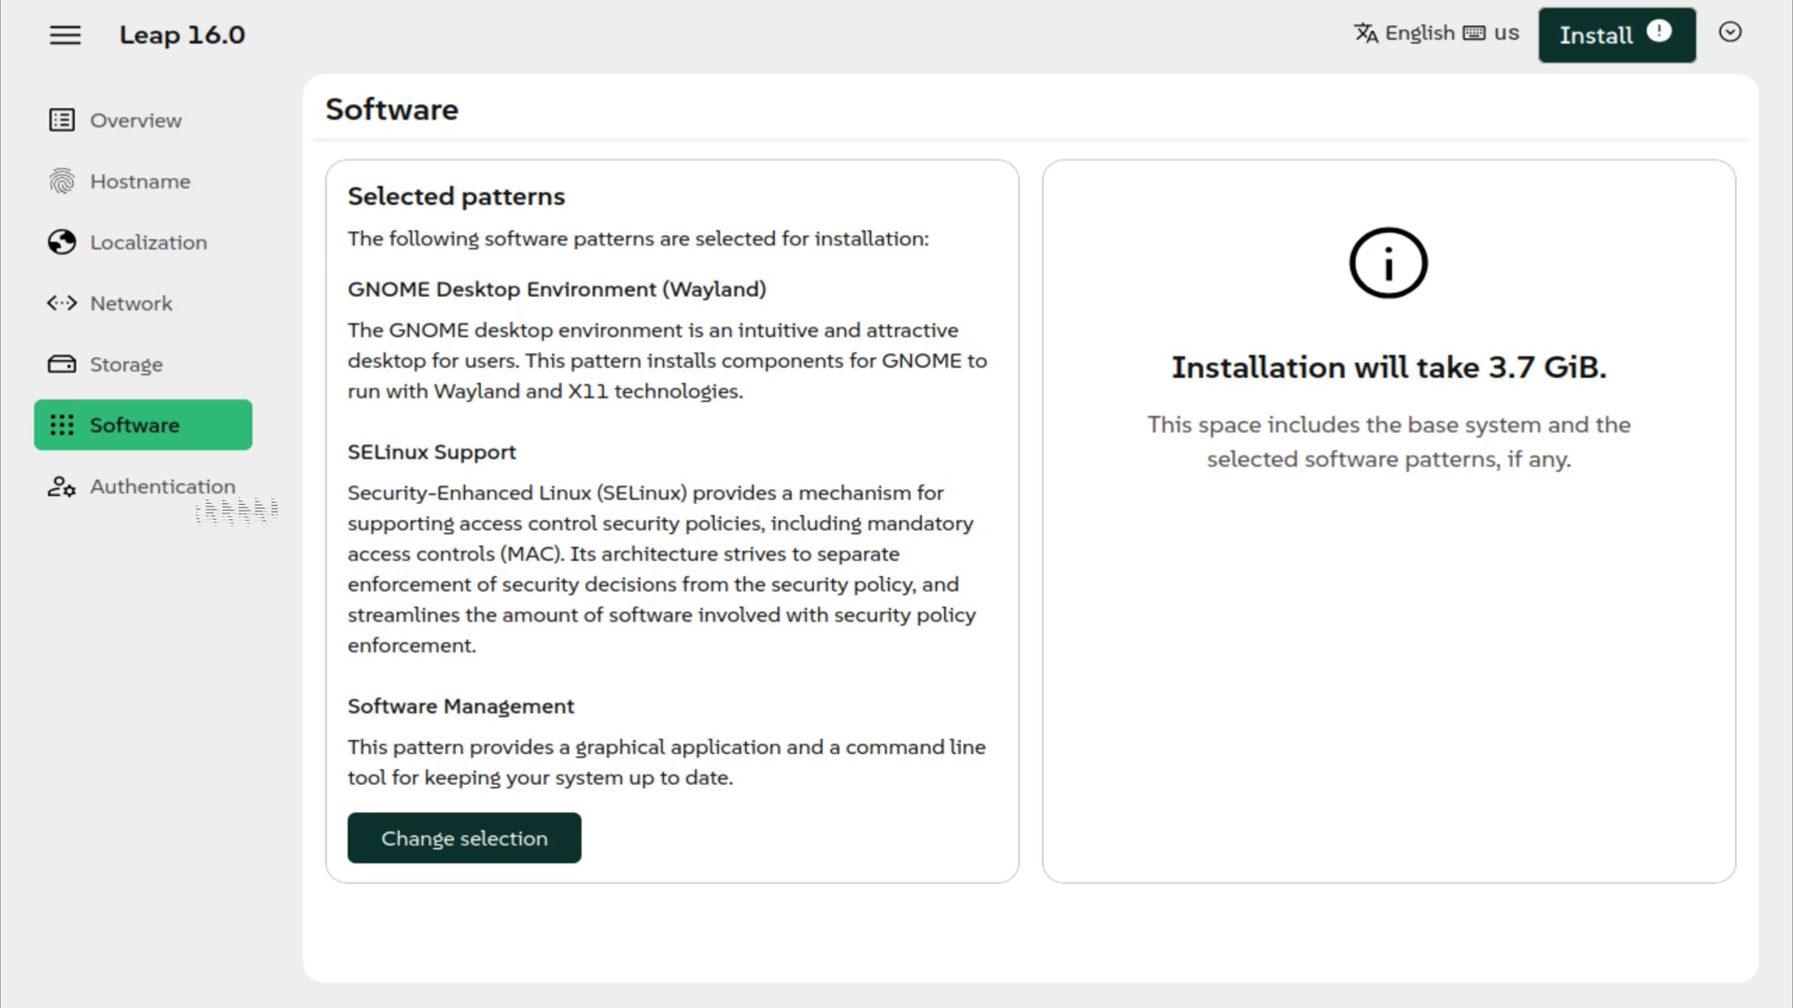
pyautogui.click(233, 490)
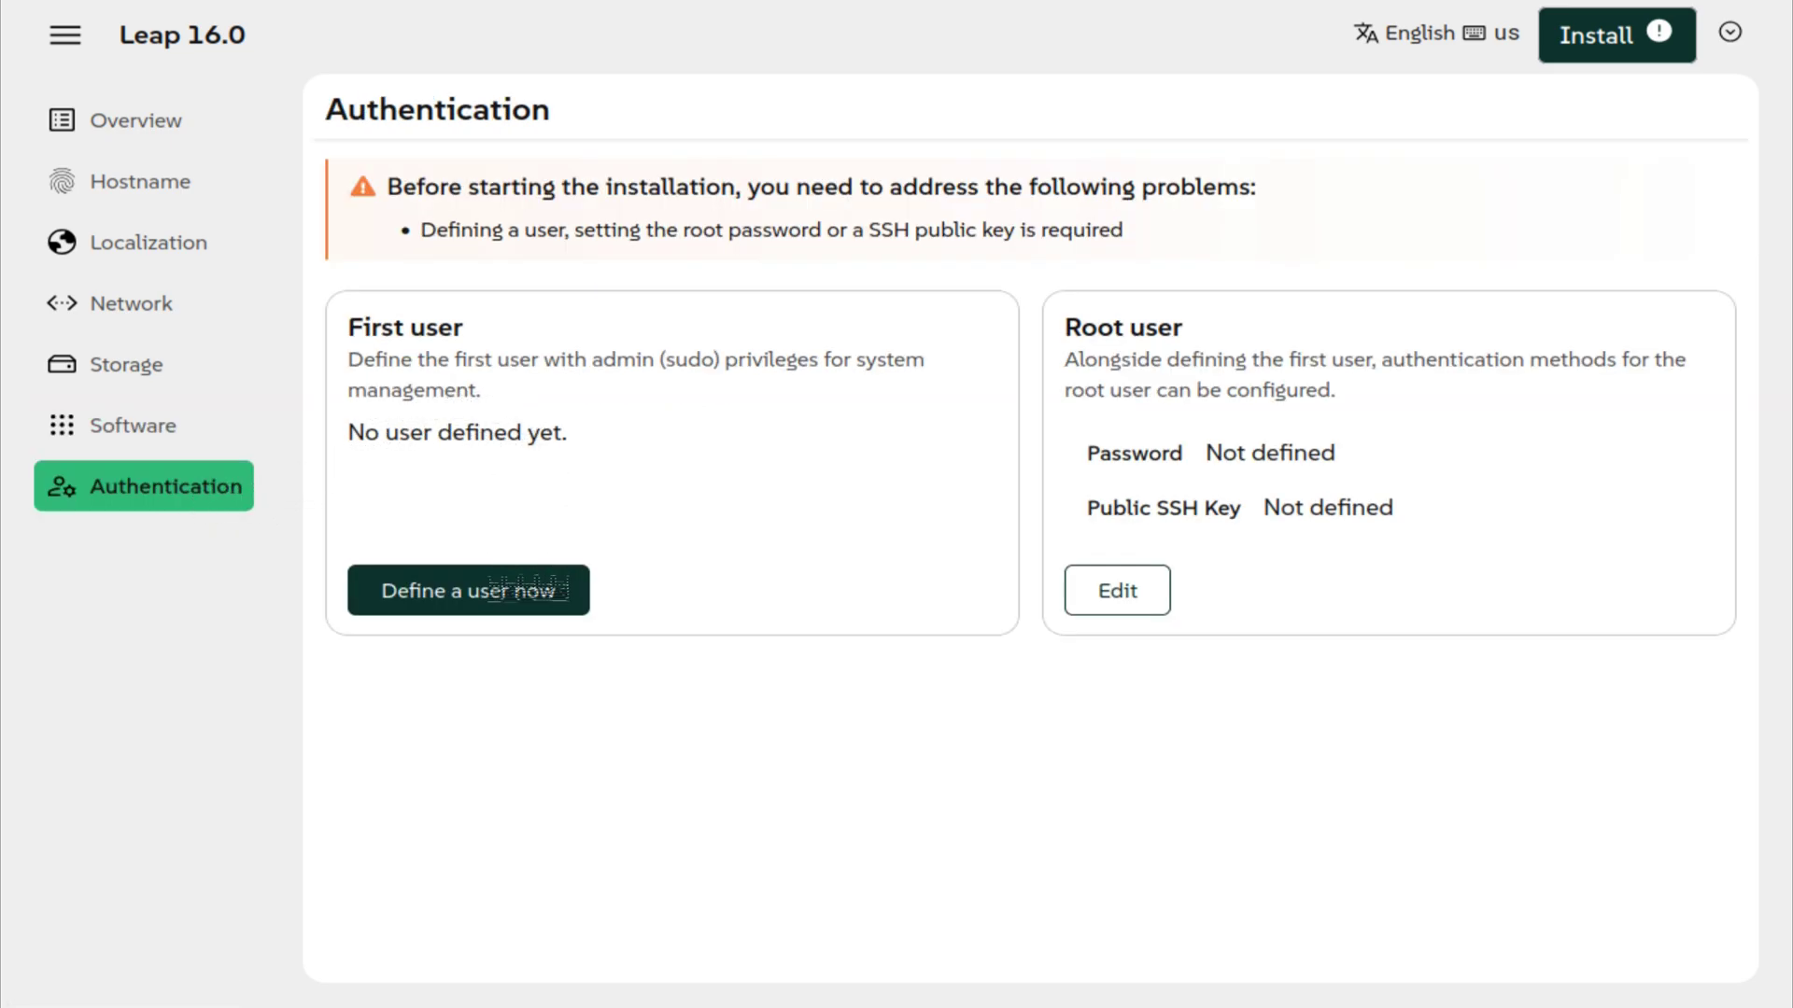
# Step: Create user techsolutionz (full name and username) with a confirmed password
pyautogui.click(521, 597)
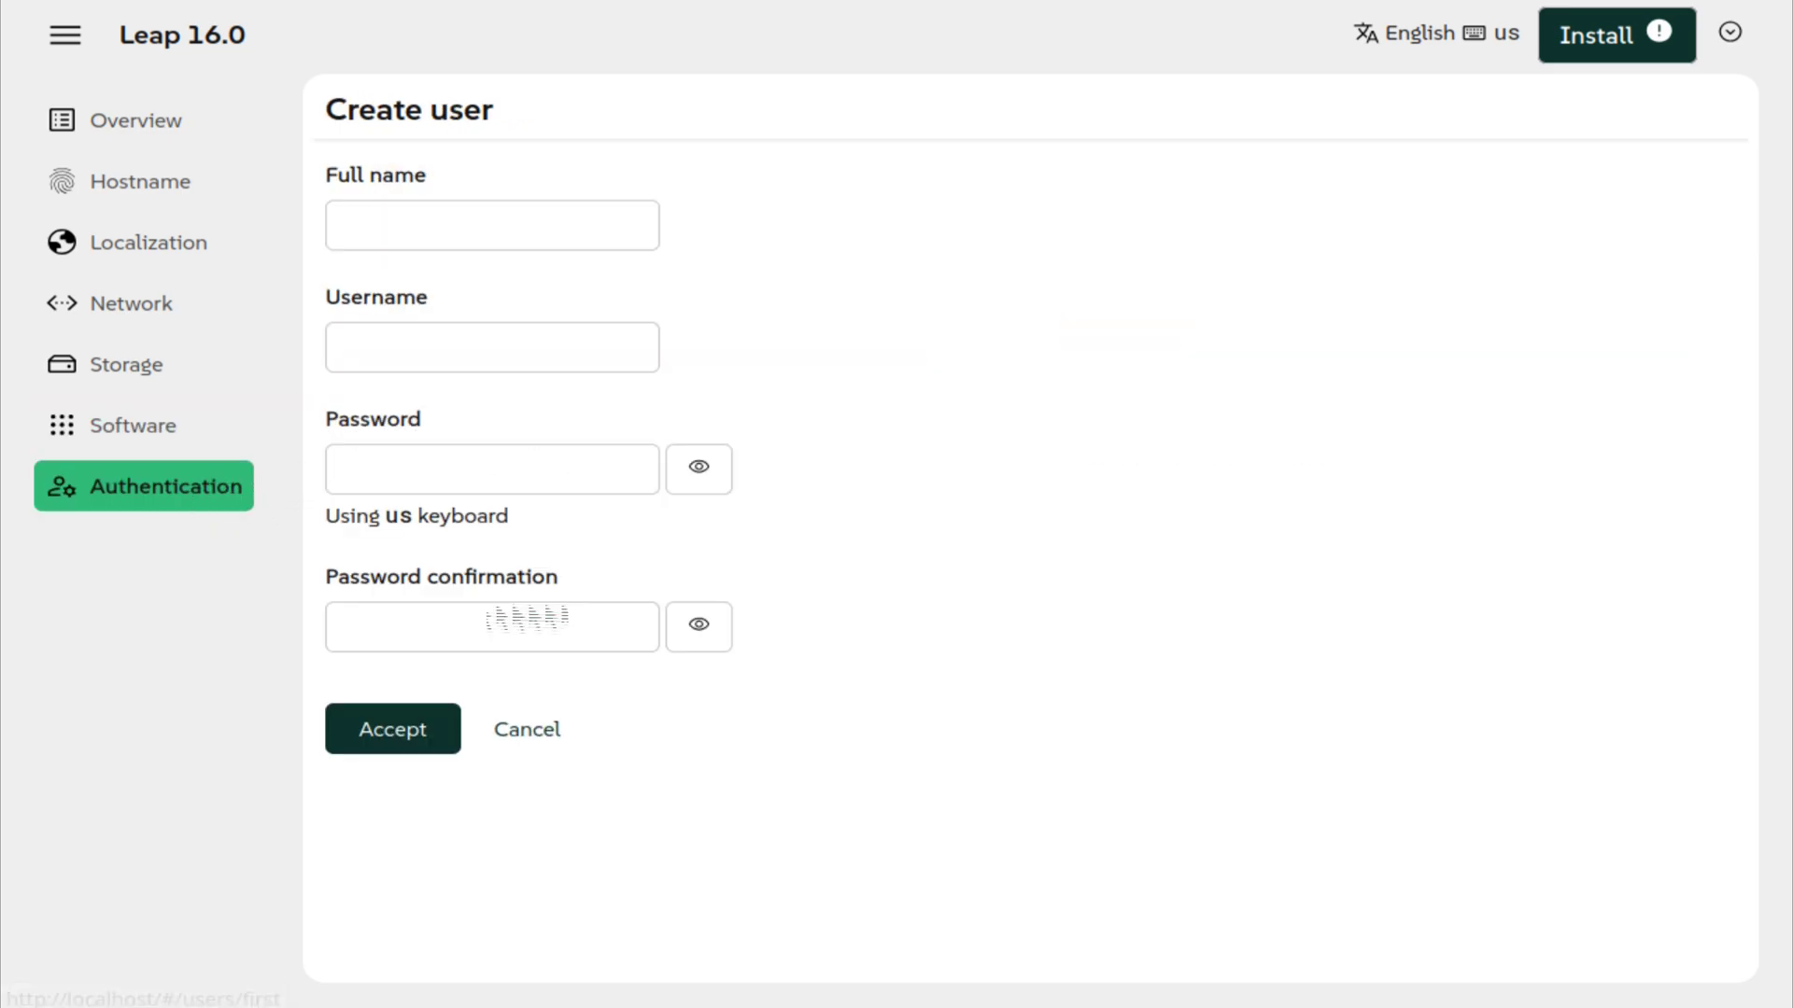
pyautogui.click(460, 224)
pyautogui.write('tec')
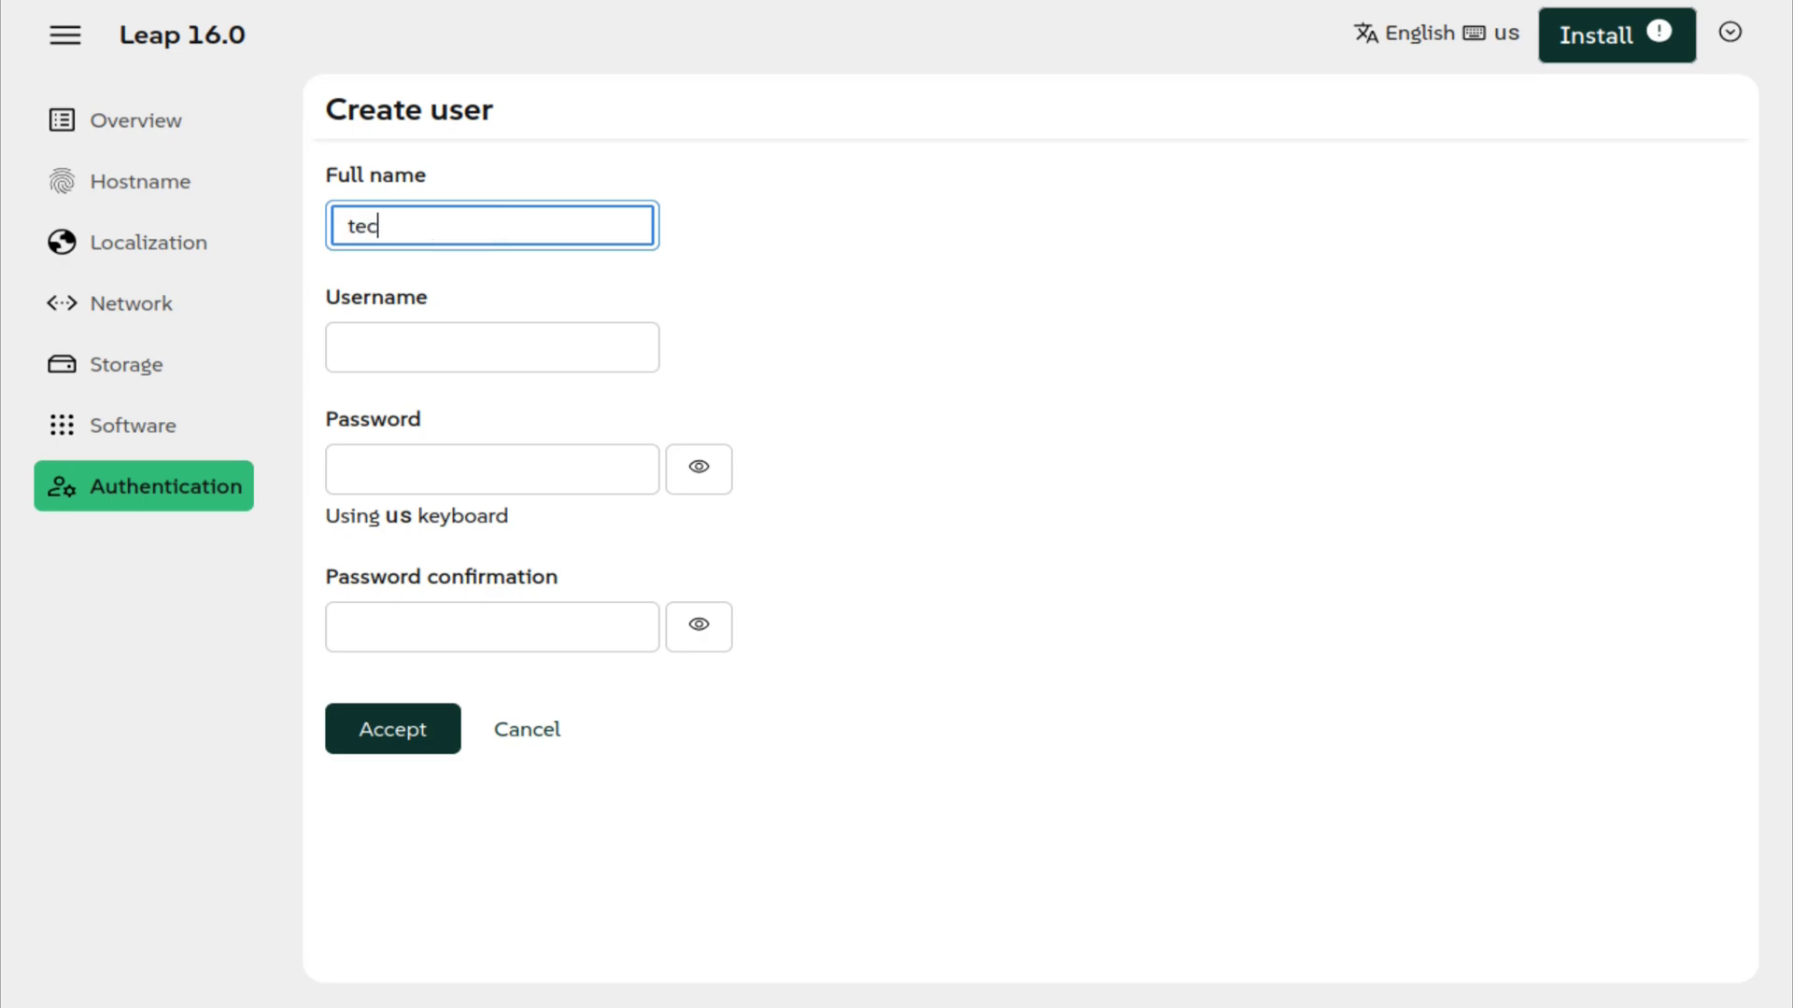
pyautogui.write('hsolution')
pyautogui.write('z')
pyautogui.press('Tab')
pyautogui.write('te')
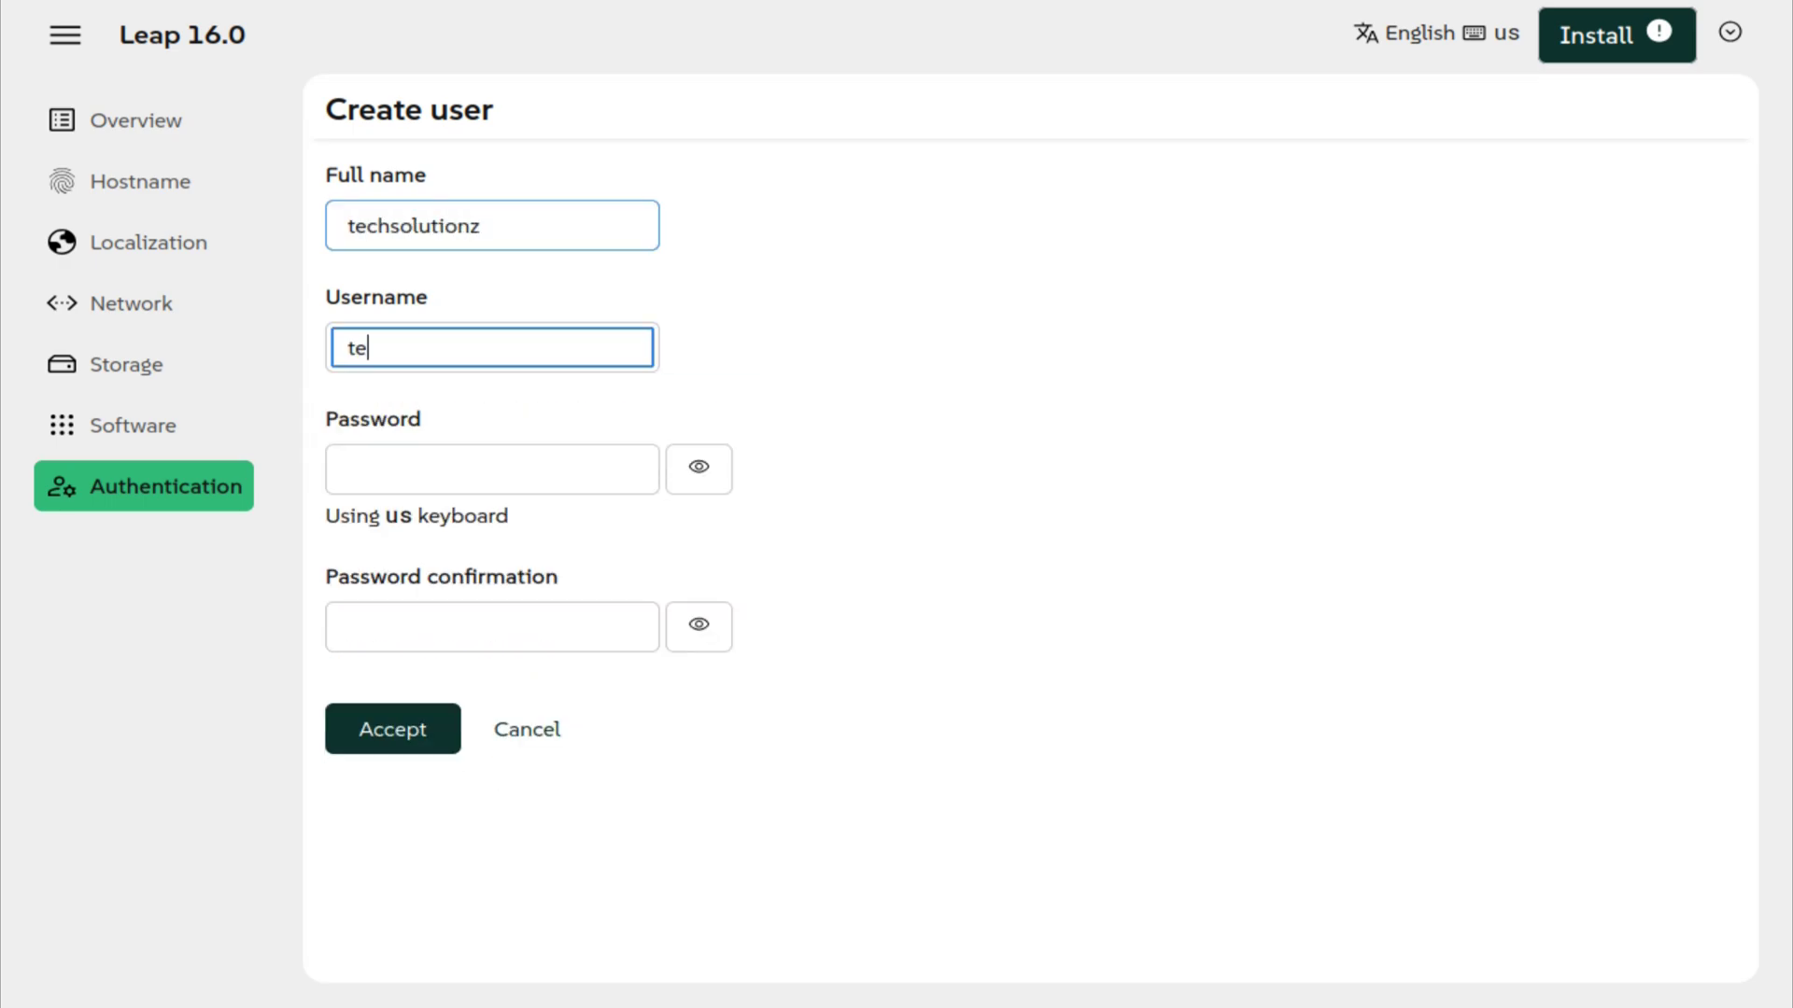
pyautogui.write('chsolution')
pyautogui.write('z')
pyautogui.press('Tab')
pyautogui.write('•••••')
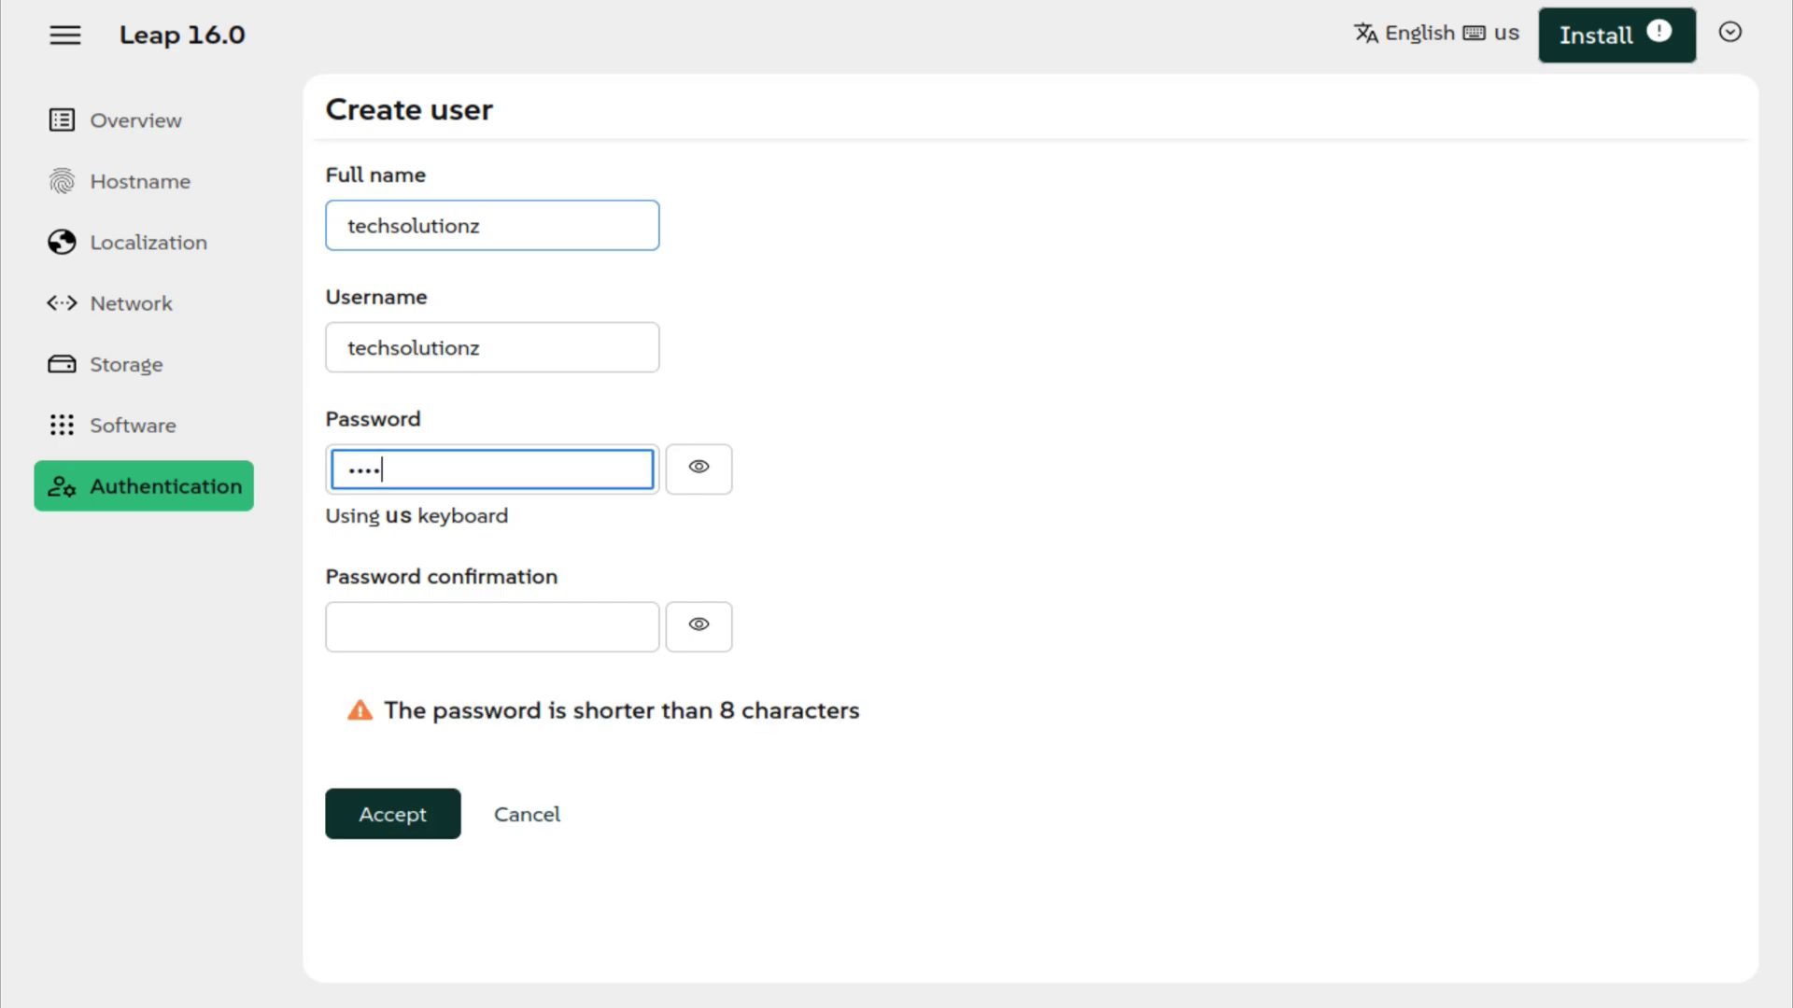
pyautogui.write('•')
pyautogui.press('Tab')
pyautogui.press('Tab')
pyautogui.write('•••')
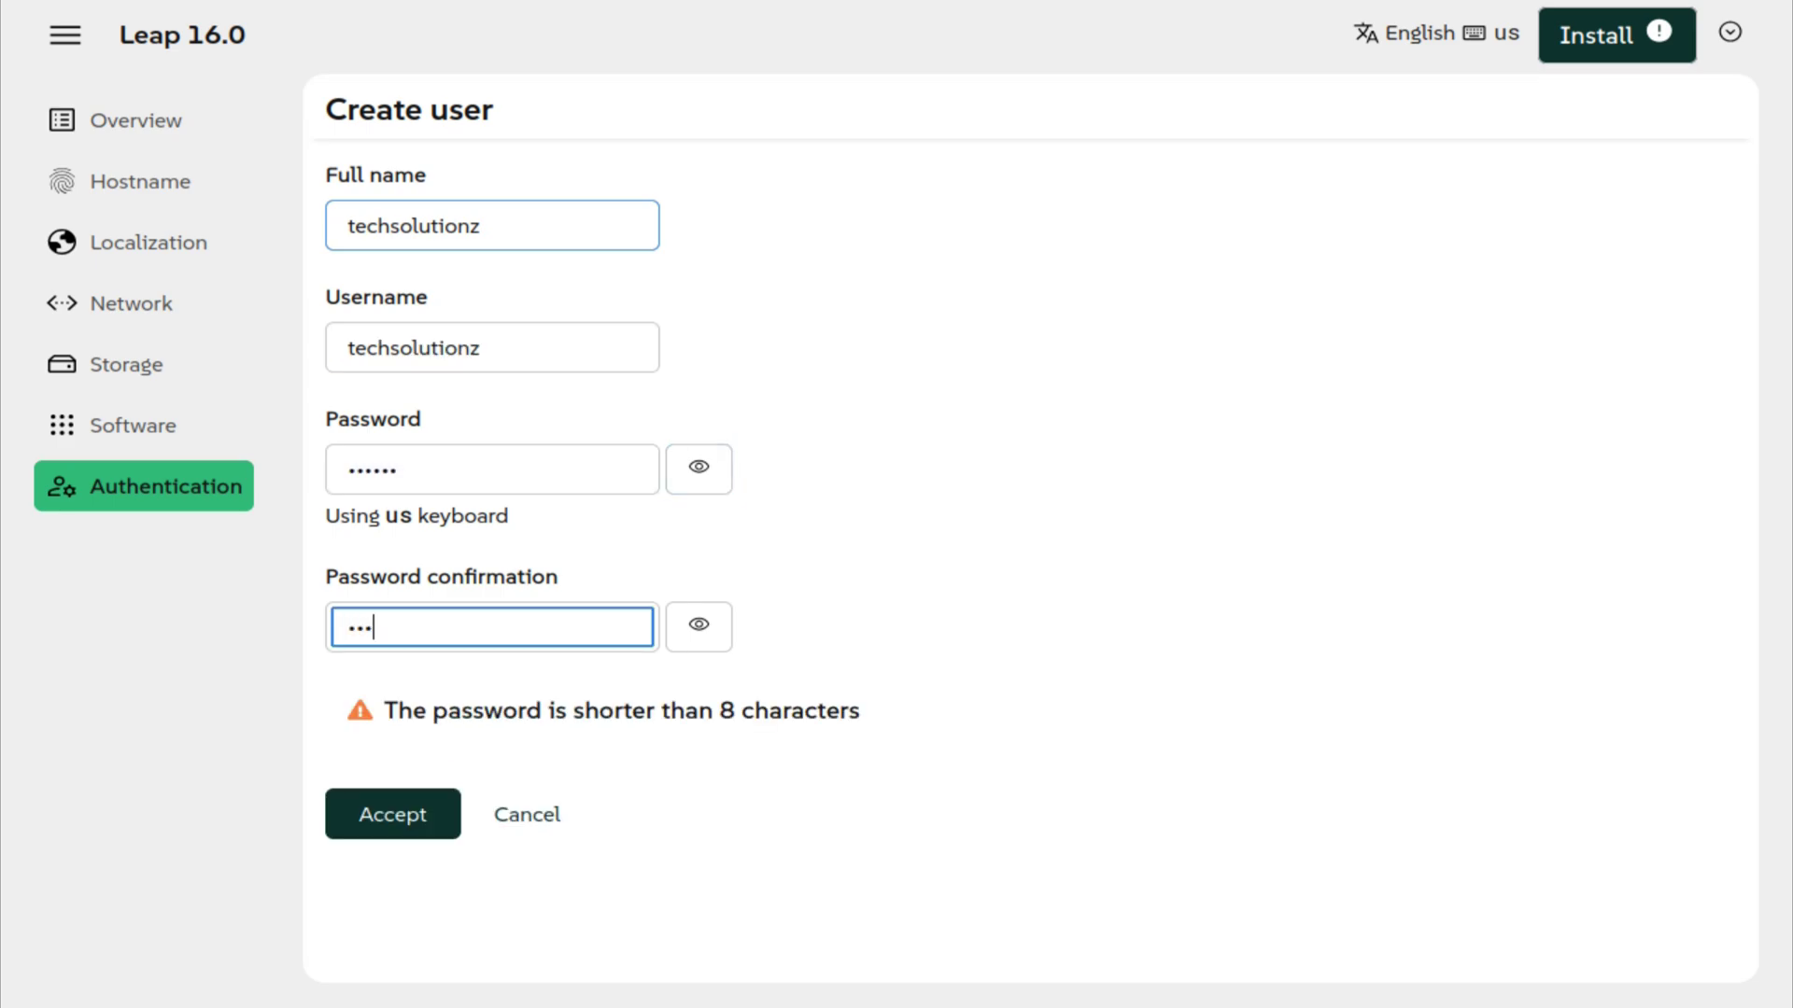
pyautogui.write('•••')
pyautogui.click(397, 822)
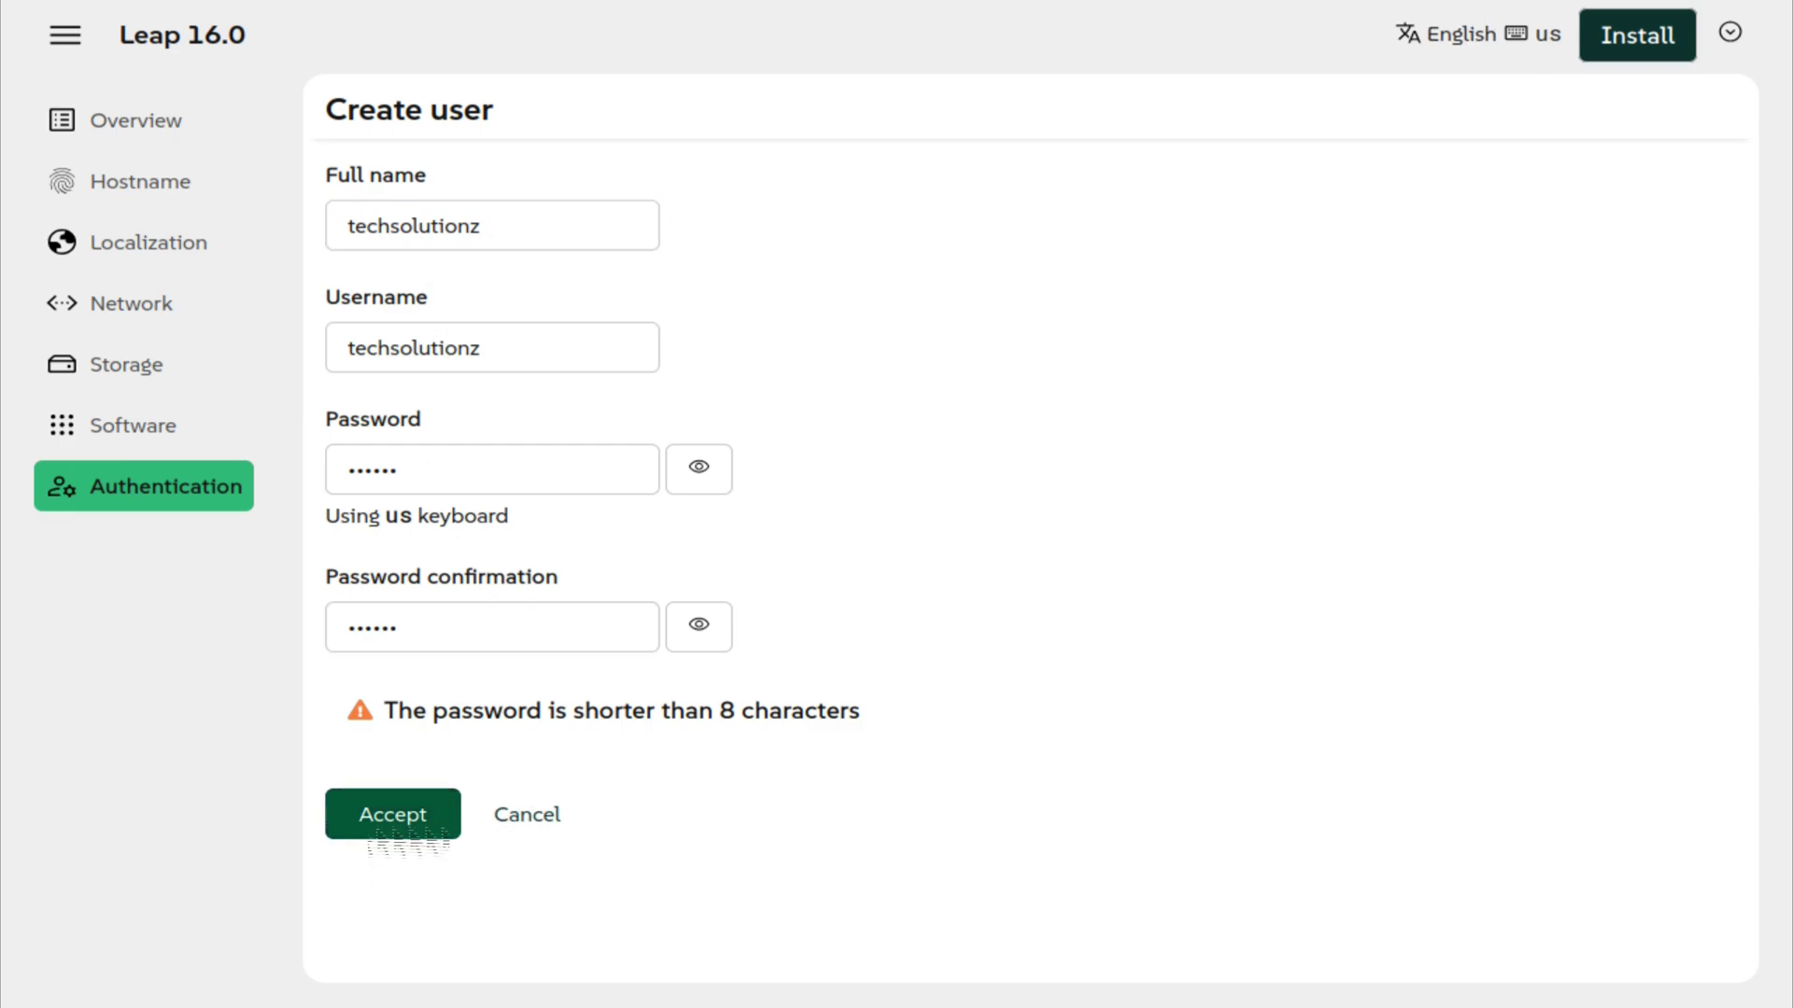
# Step: Enable password login for root and set a confirmed root password
pyautogui.click(1118, 536)
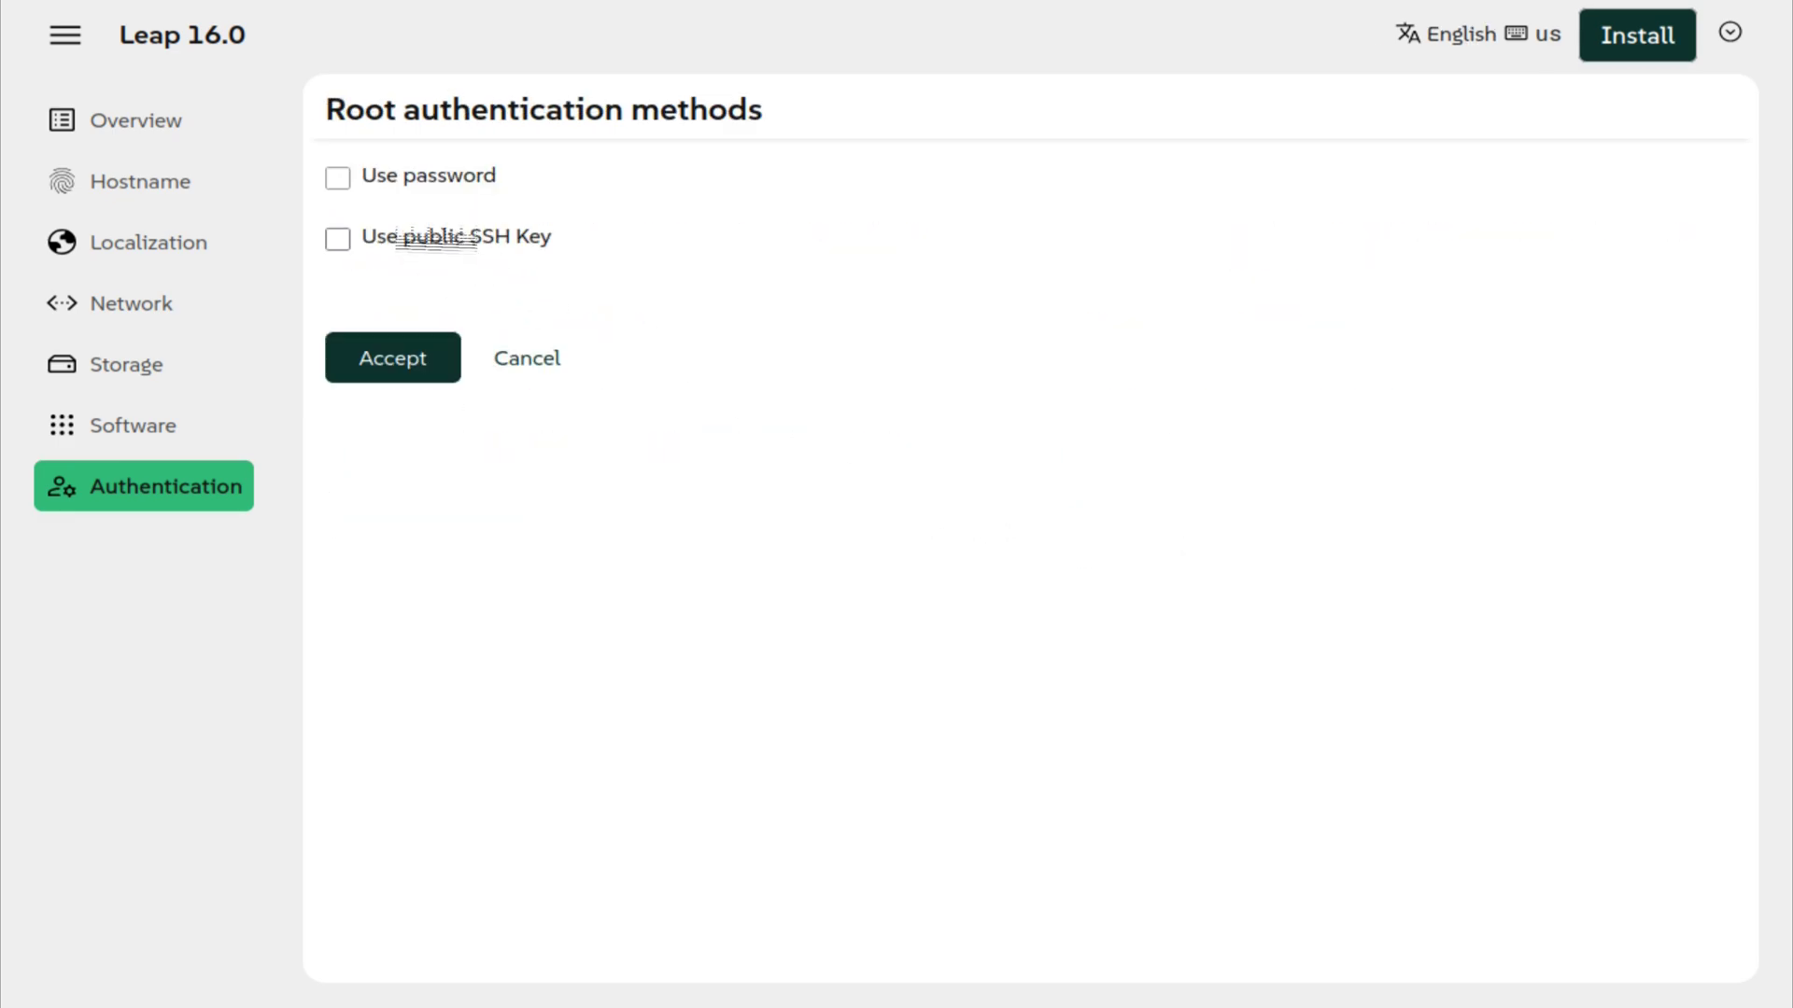
pyautogui.click(337, 178)
pyautogui.press('Tab')
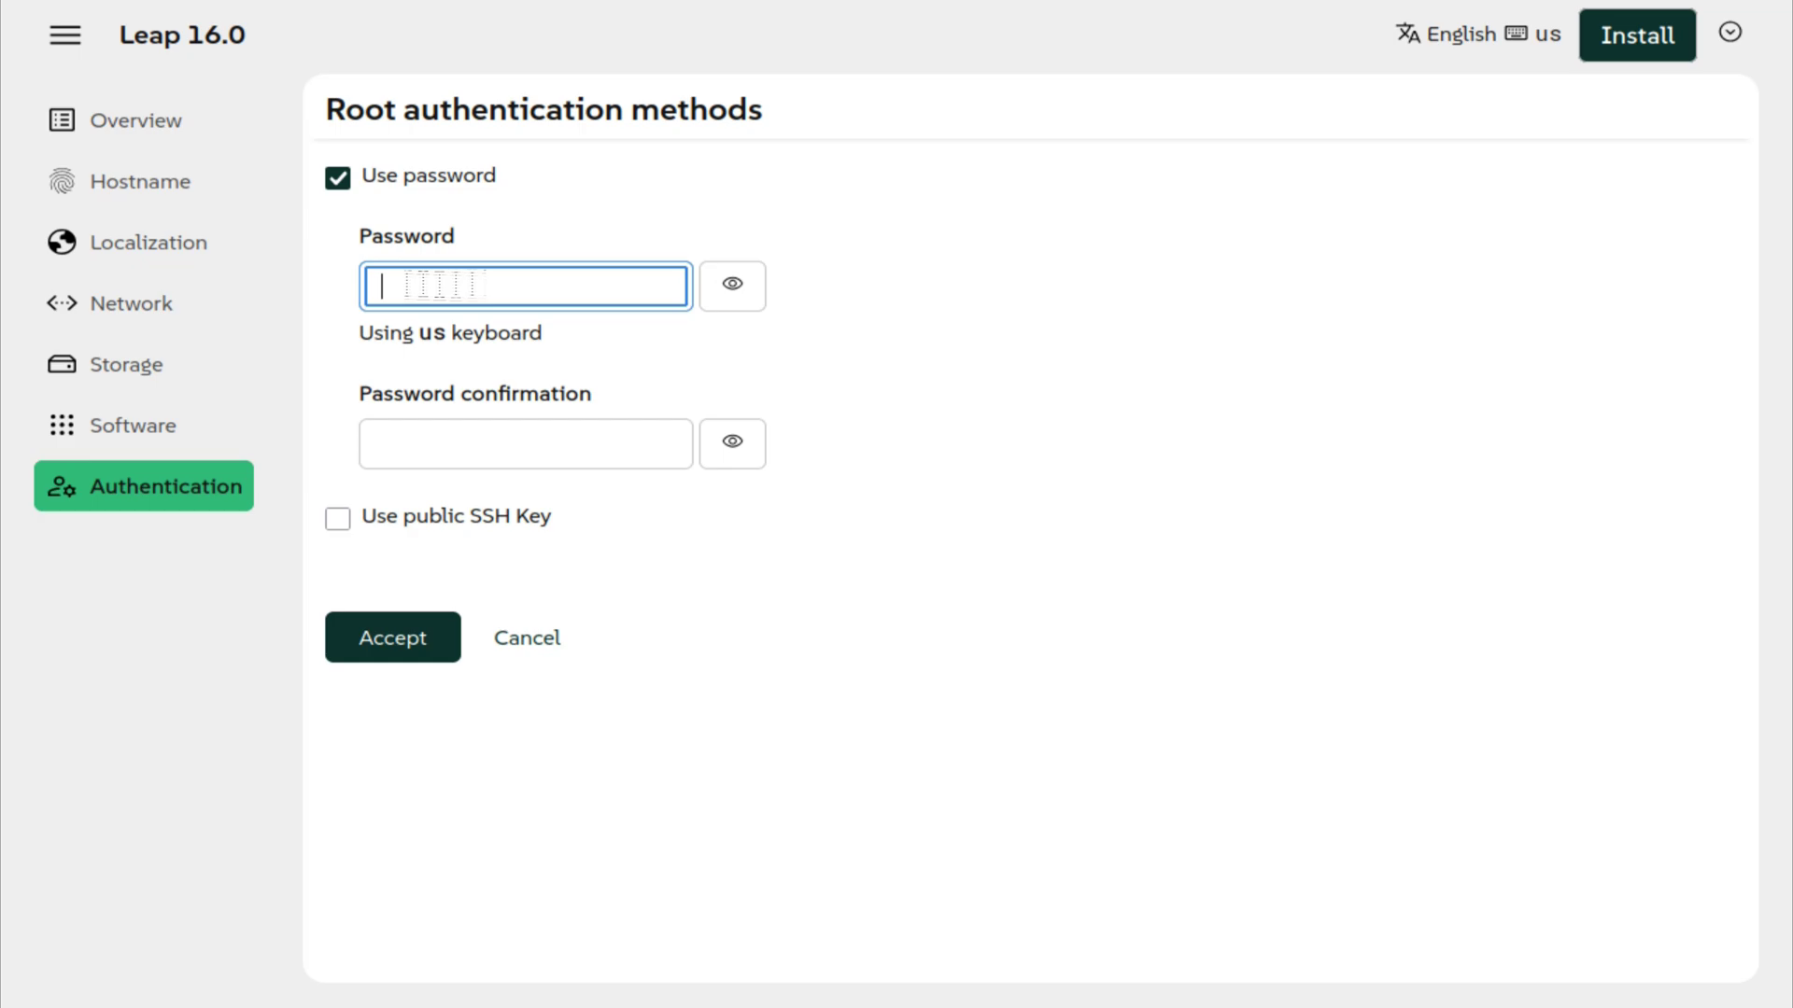
pyautogui.write('••••')
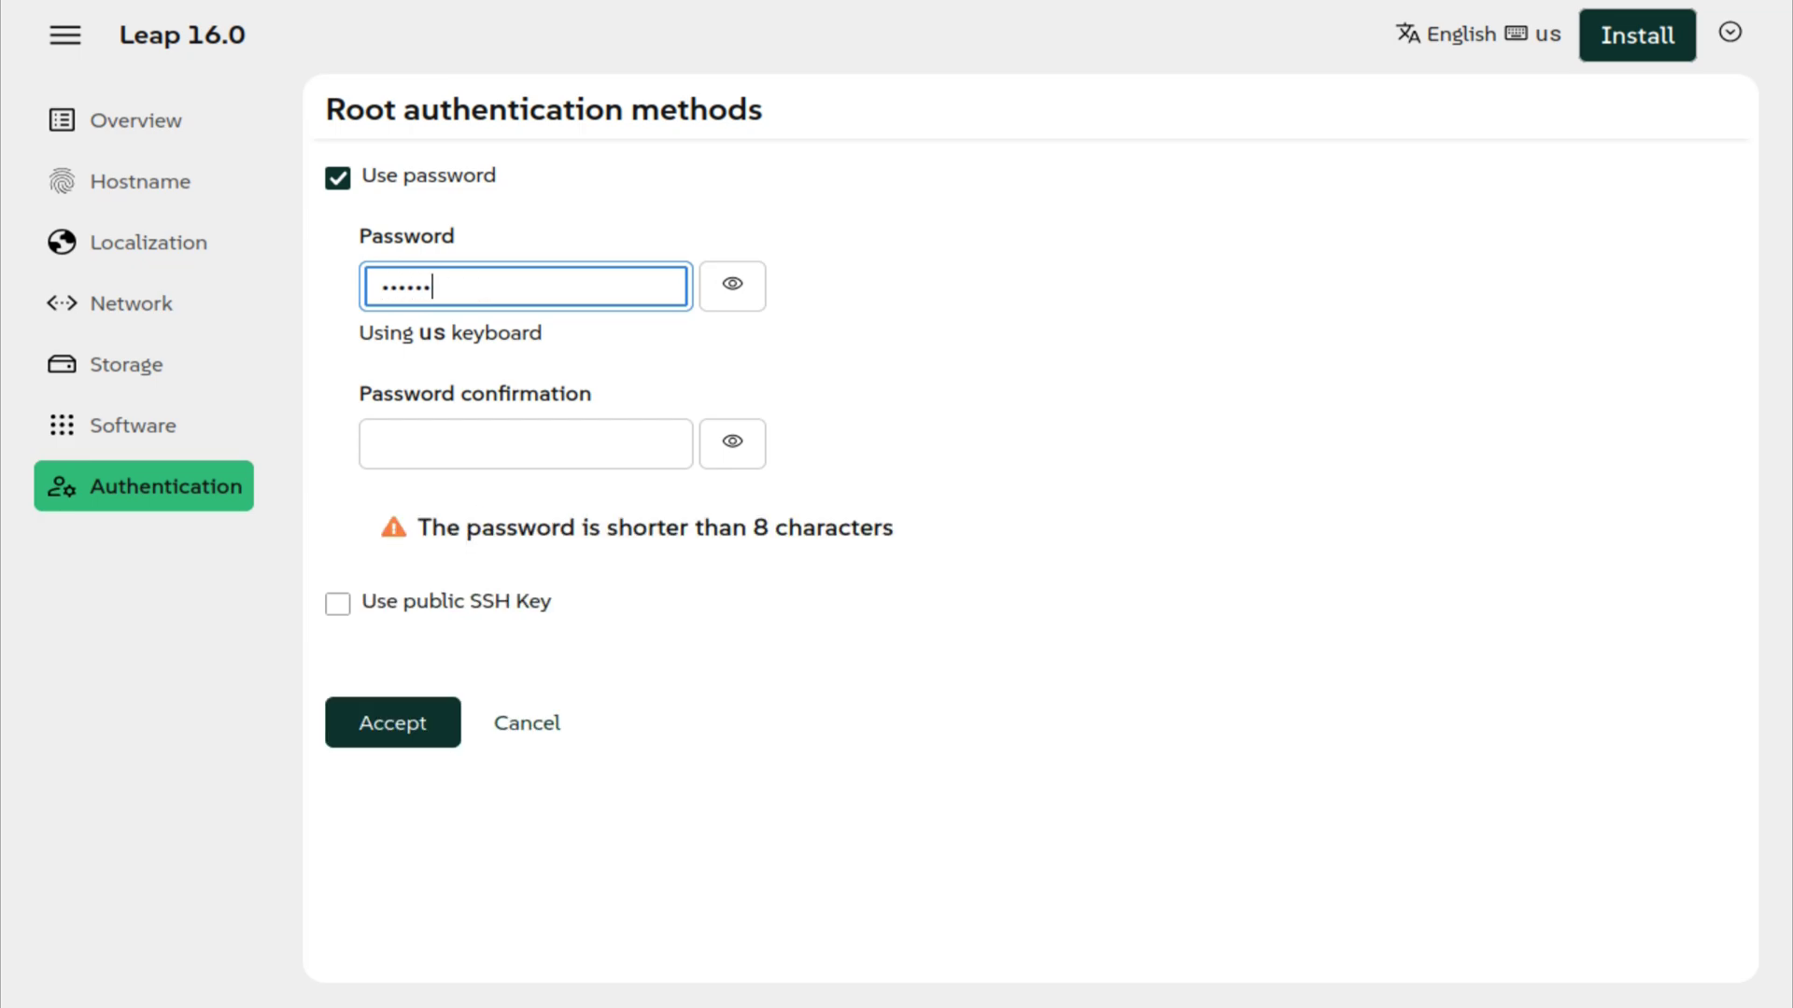
pyautogui.press('Tab')
pyautogui.write('••')
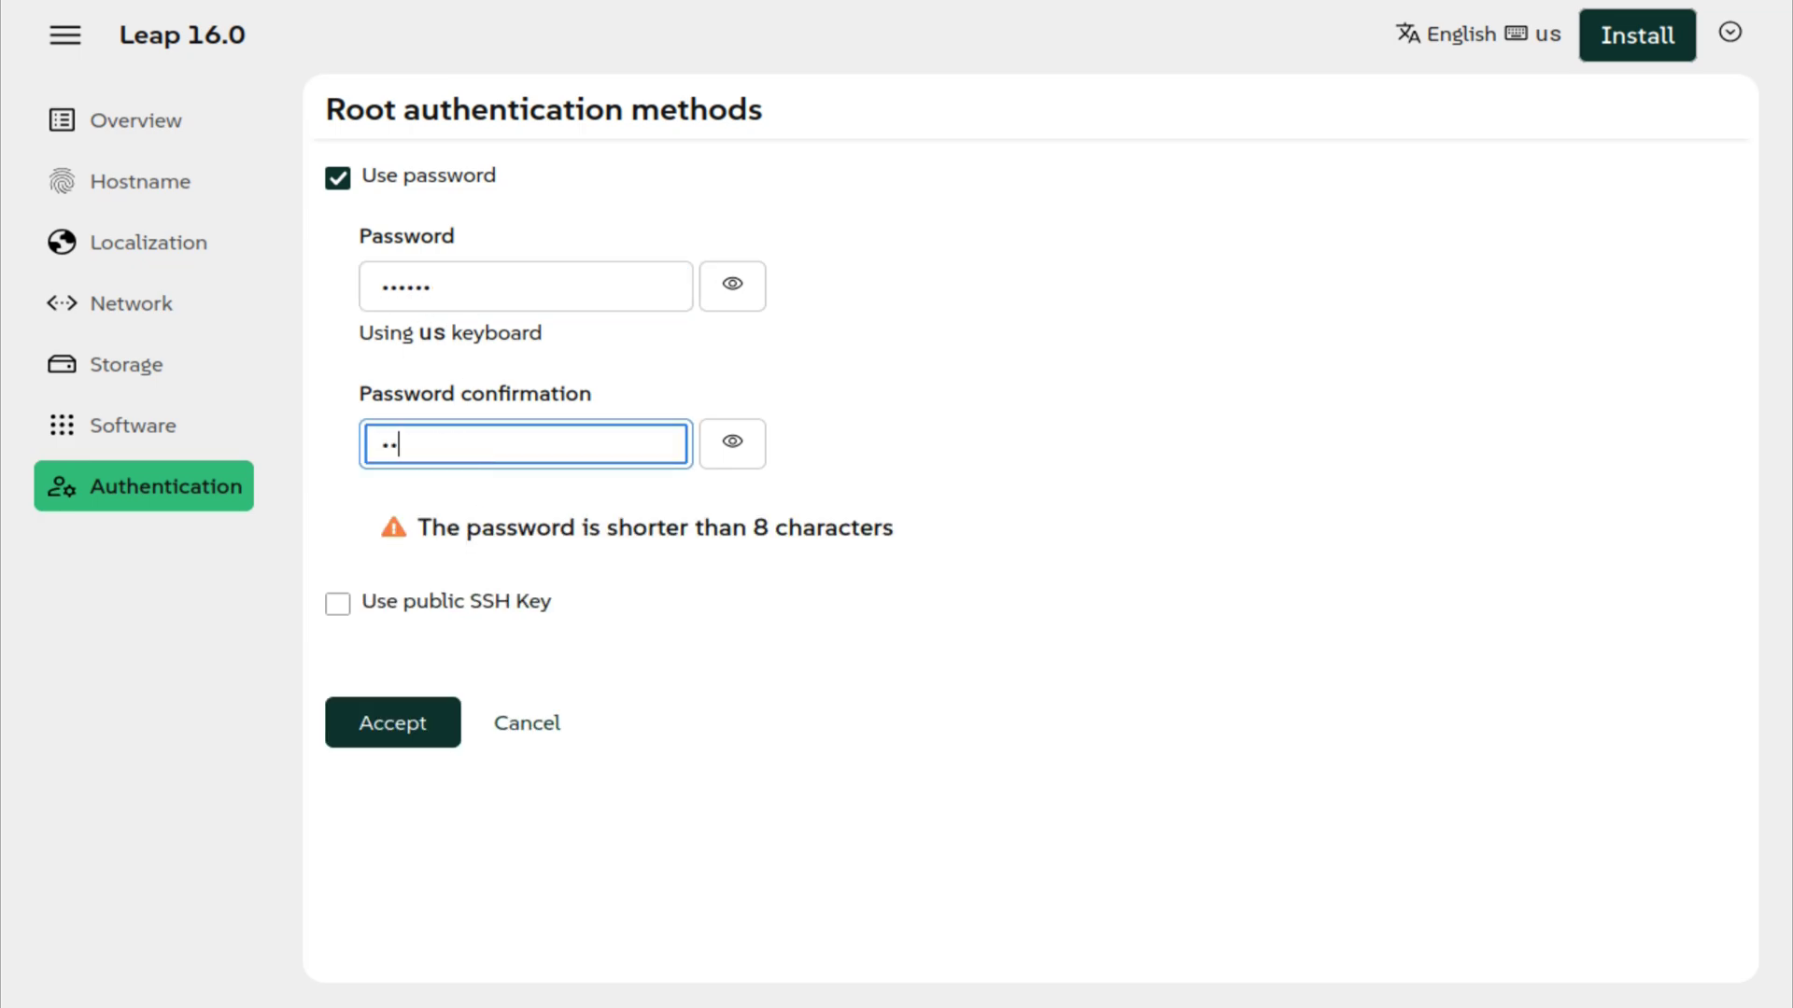
pyautogui.write('••••')
pyautogui.press('BackSpace')
pyautogui.press('BackSpace')
pyautogui.press('BackSpace')
pyautogui.press('BackSpace')
pyautogui.write('•••••')
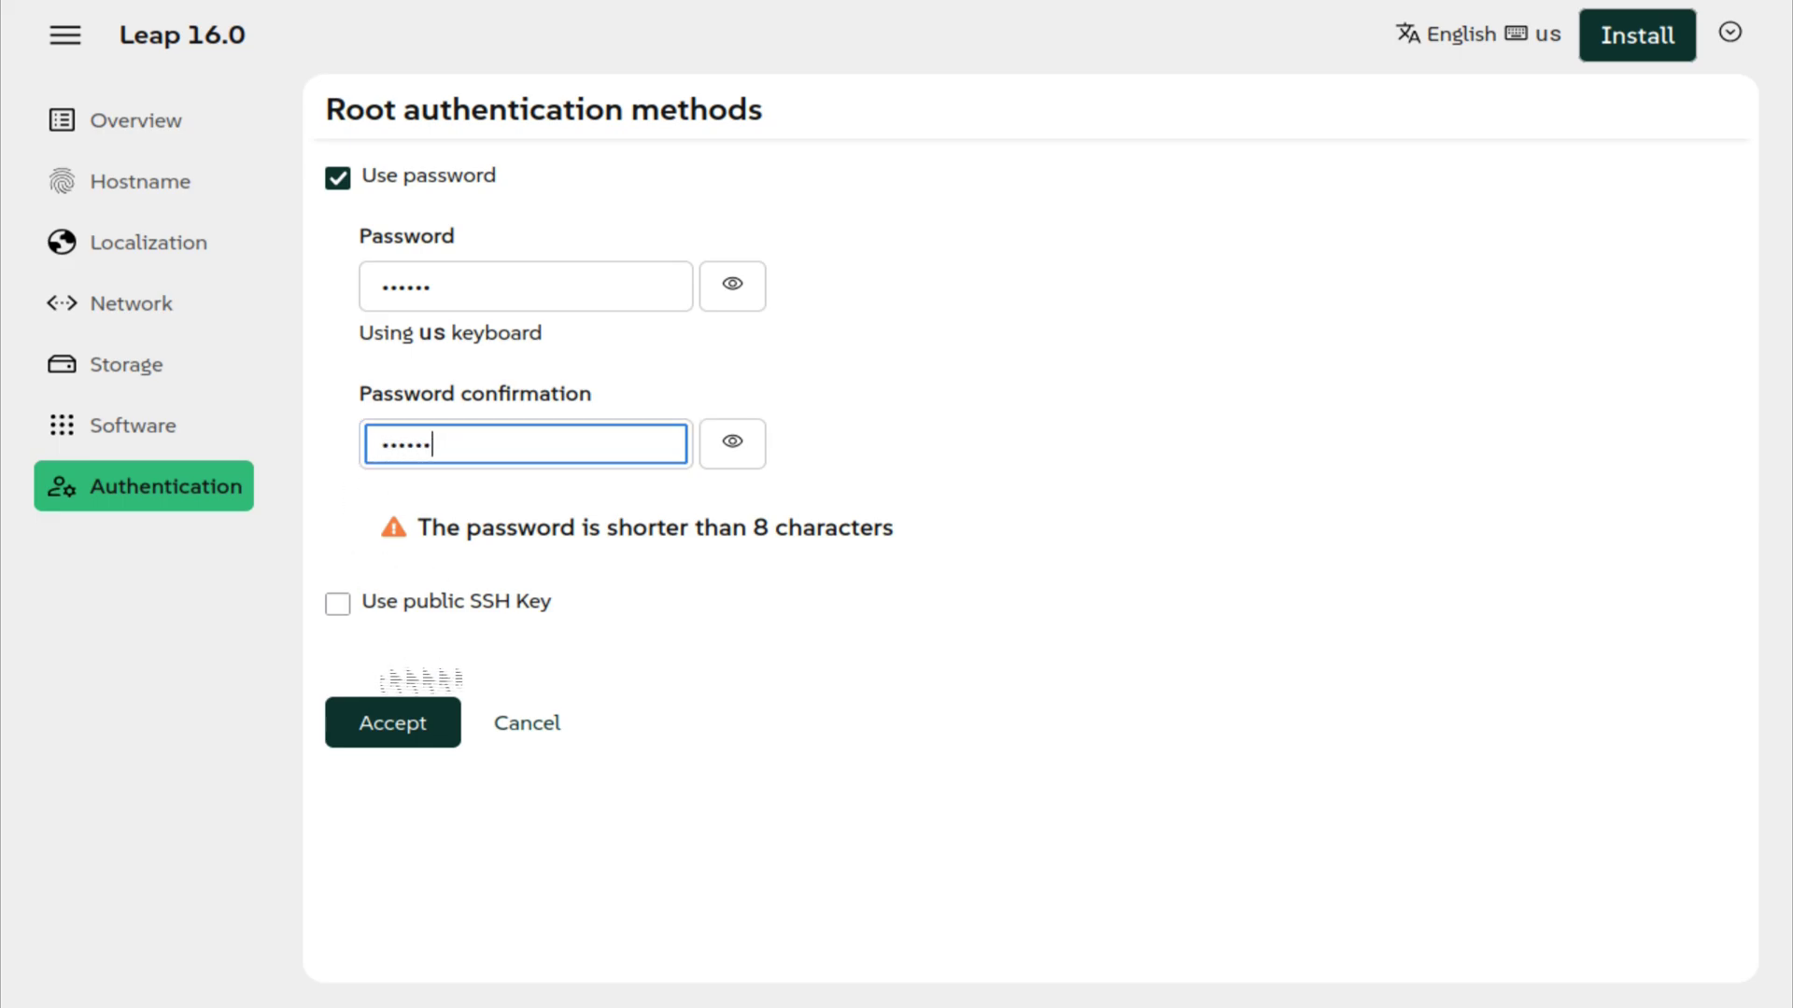
pyautogui.click(392, 722)
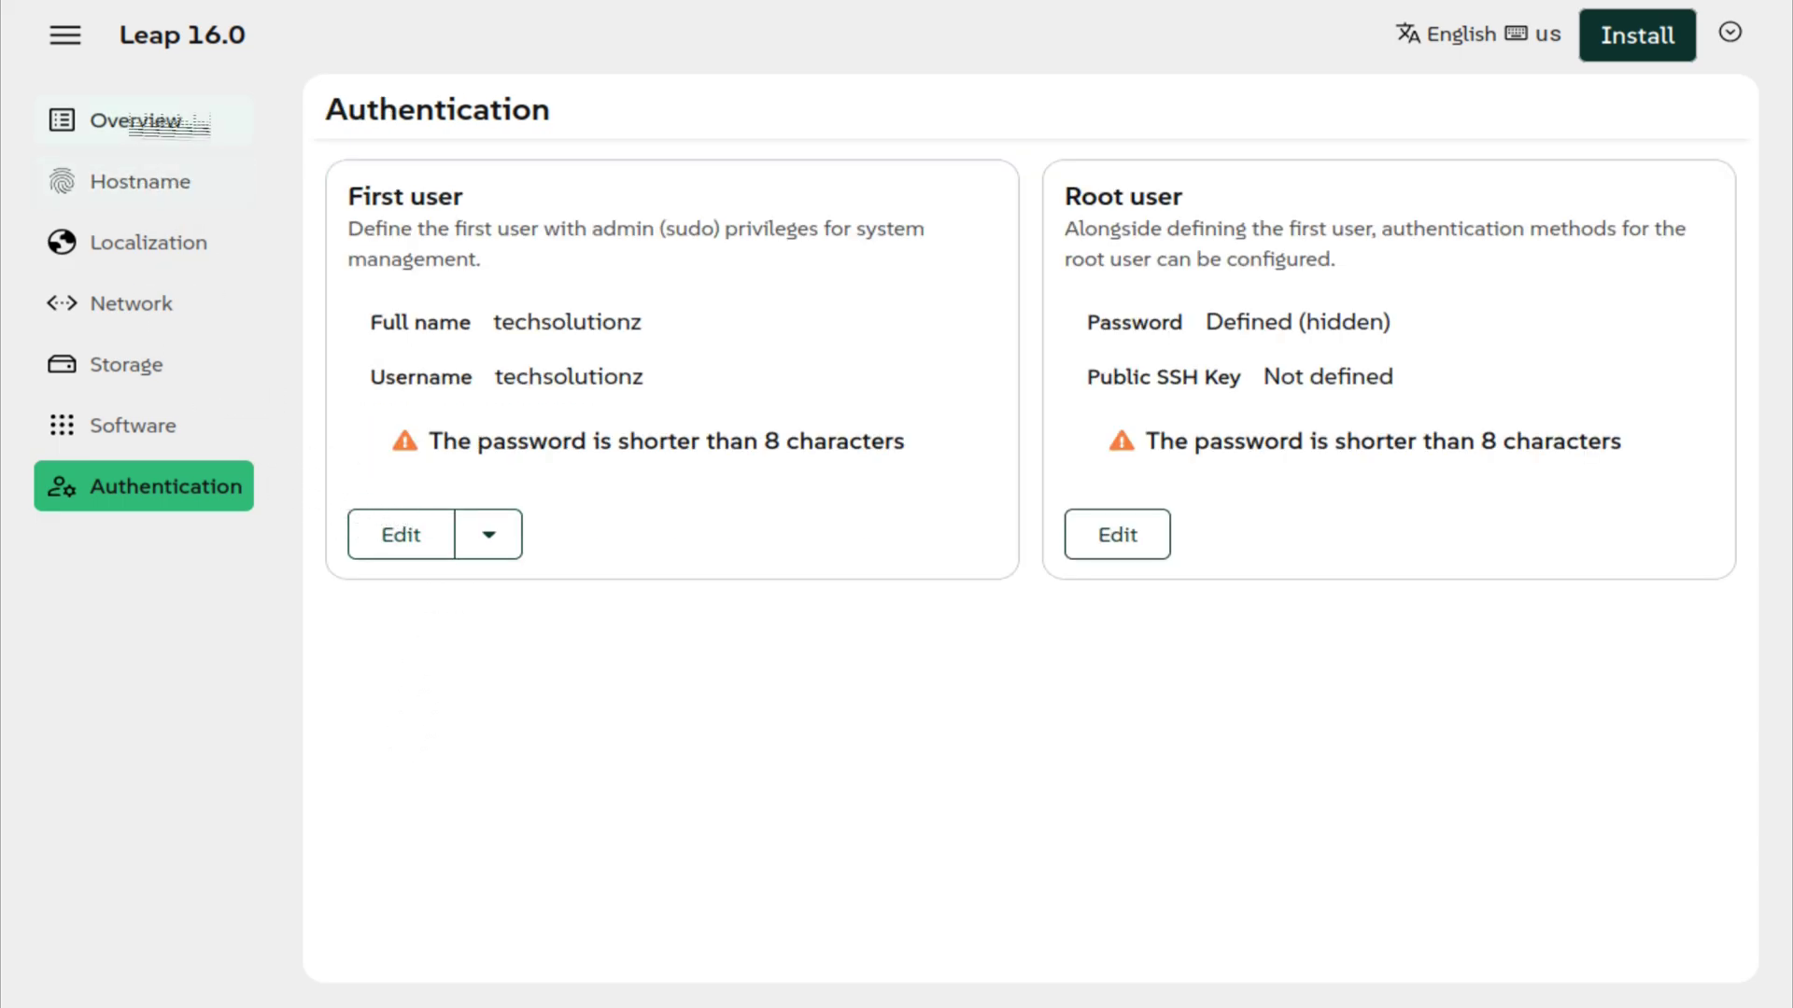
# Step: Launch and confirm the Leap 16.0 installation from the Overview, then wait until it completes
pyautogui.click(182, 122)
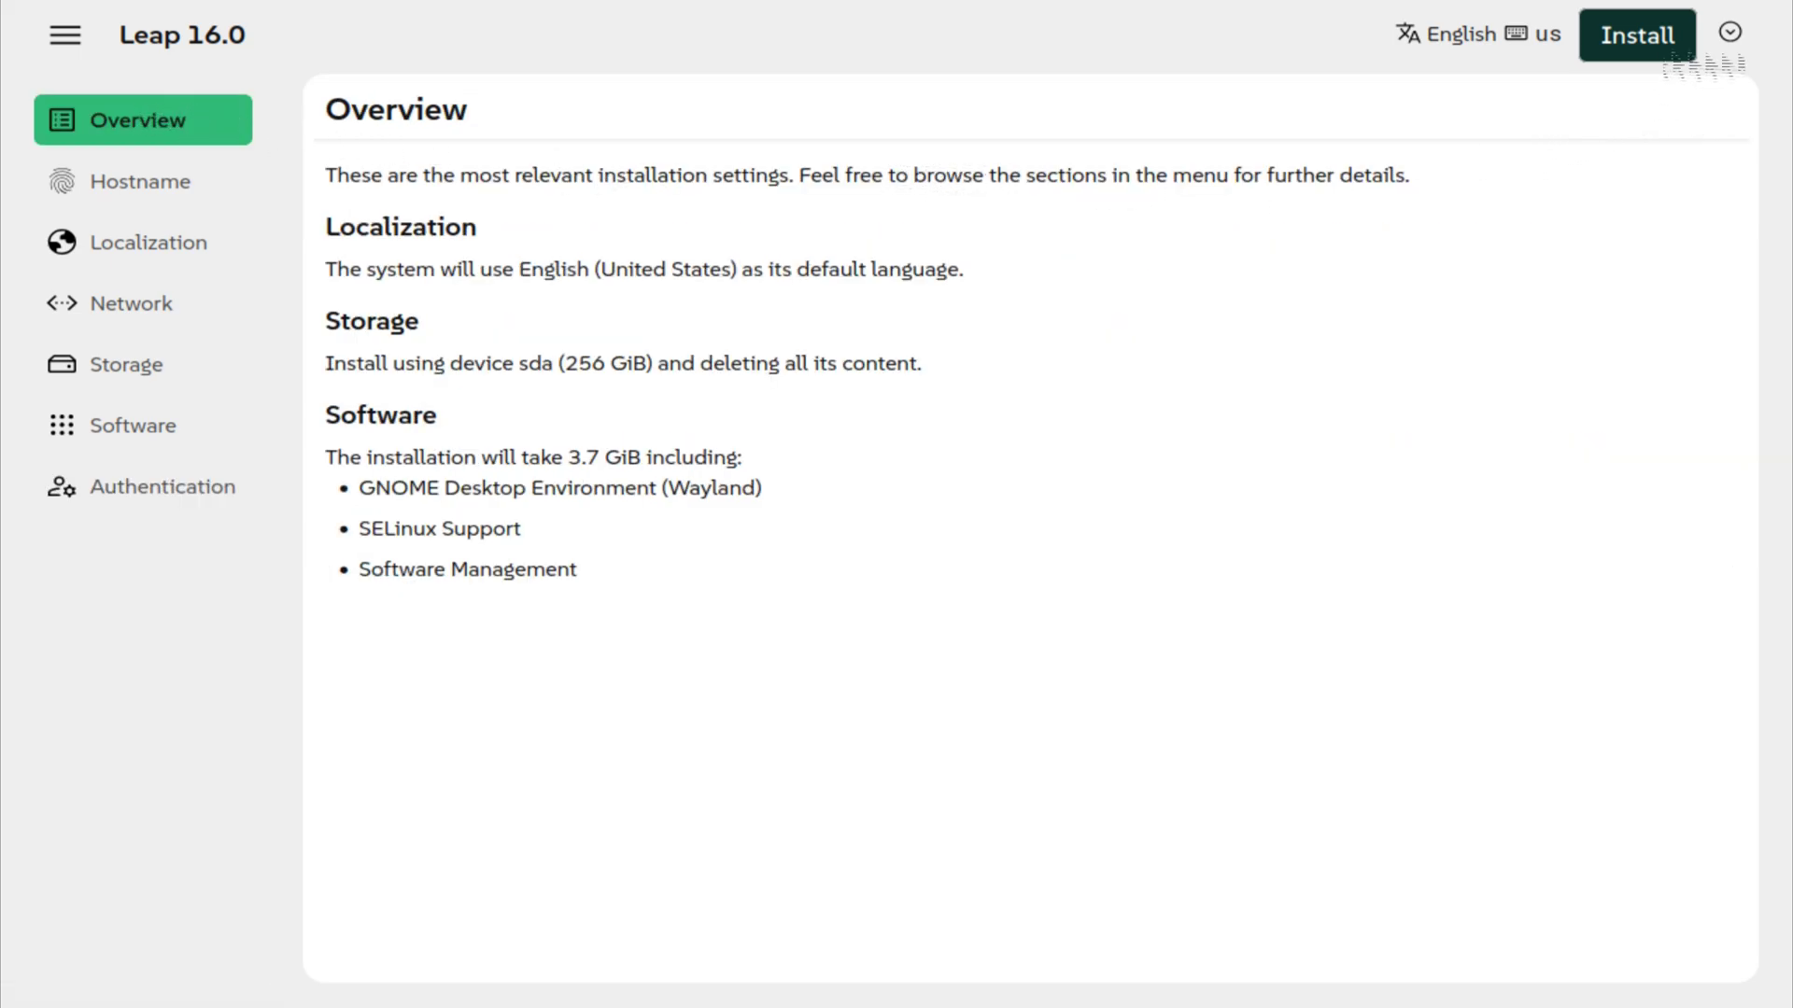
pyautogui.click(1637, 35)
pyautogui.click(424, 603)
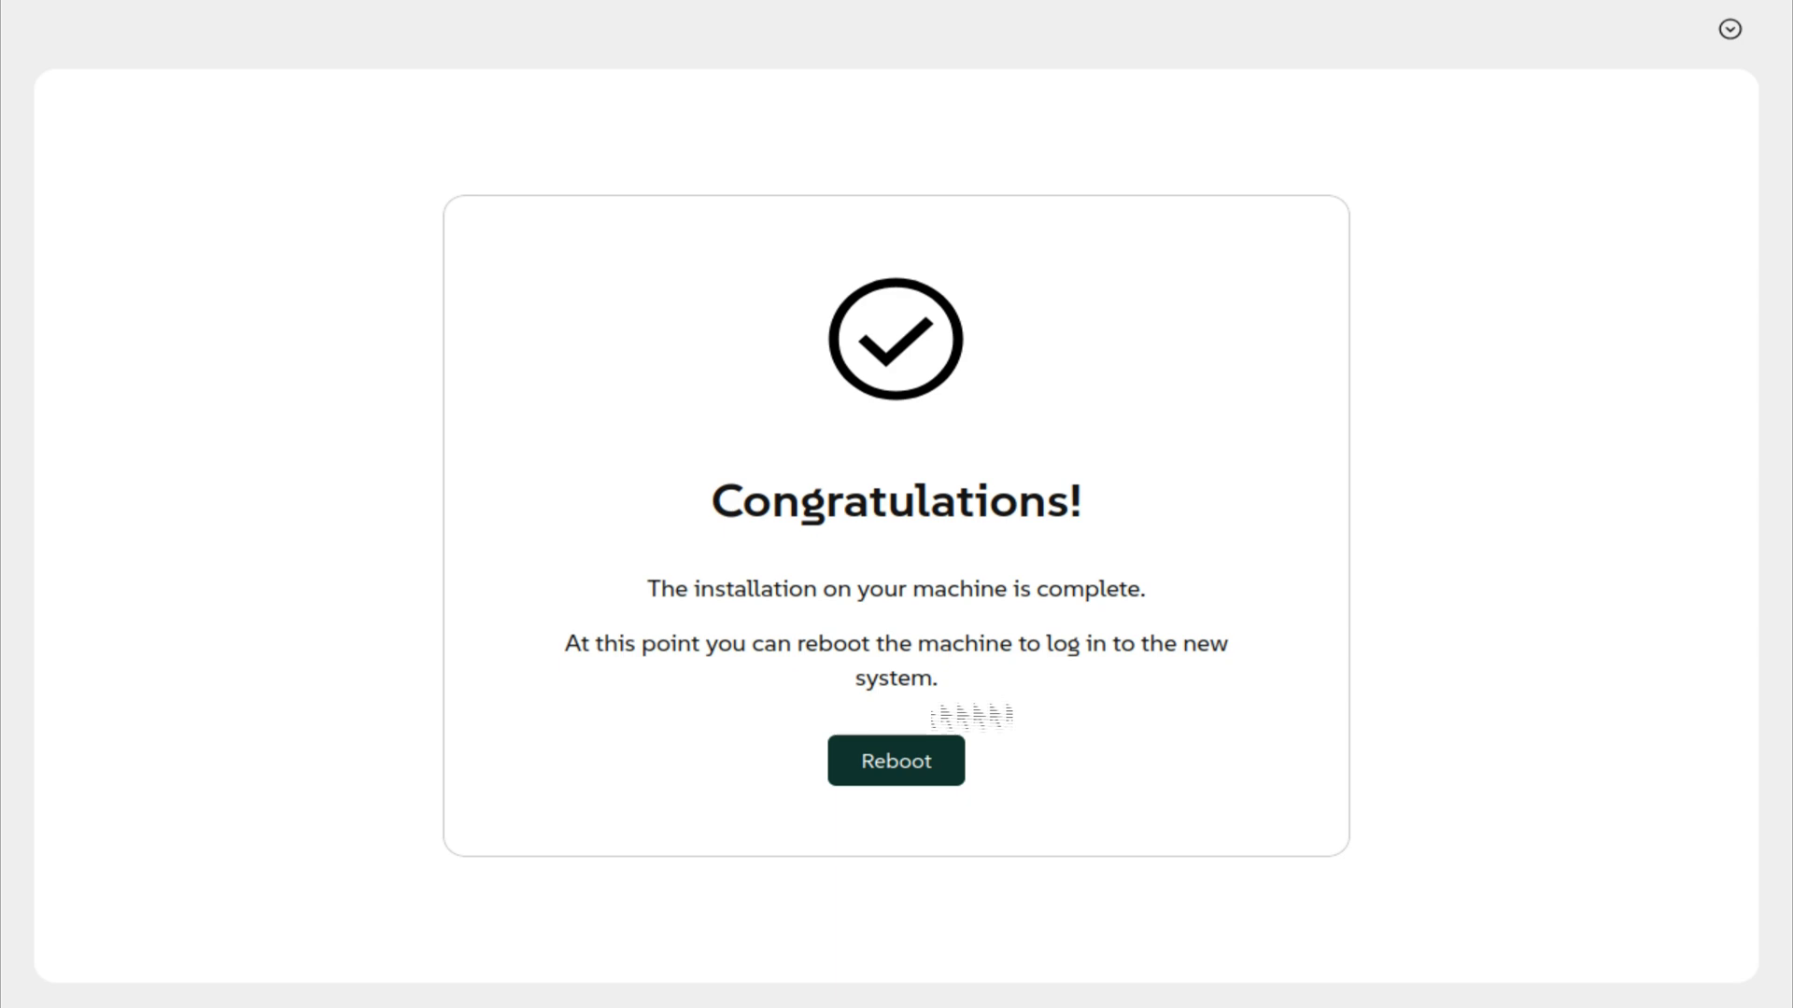
# Step: Reboot from the Congratulations screen into the installed system's login screen
pyautogui.click(924, 775)
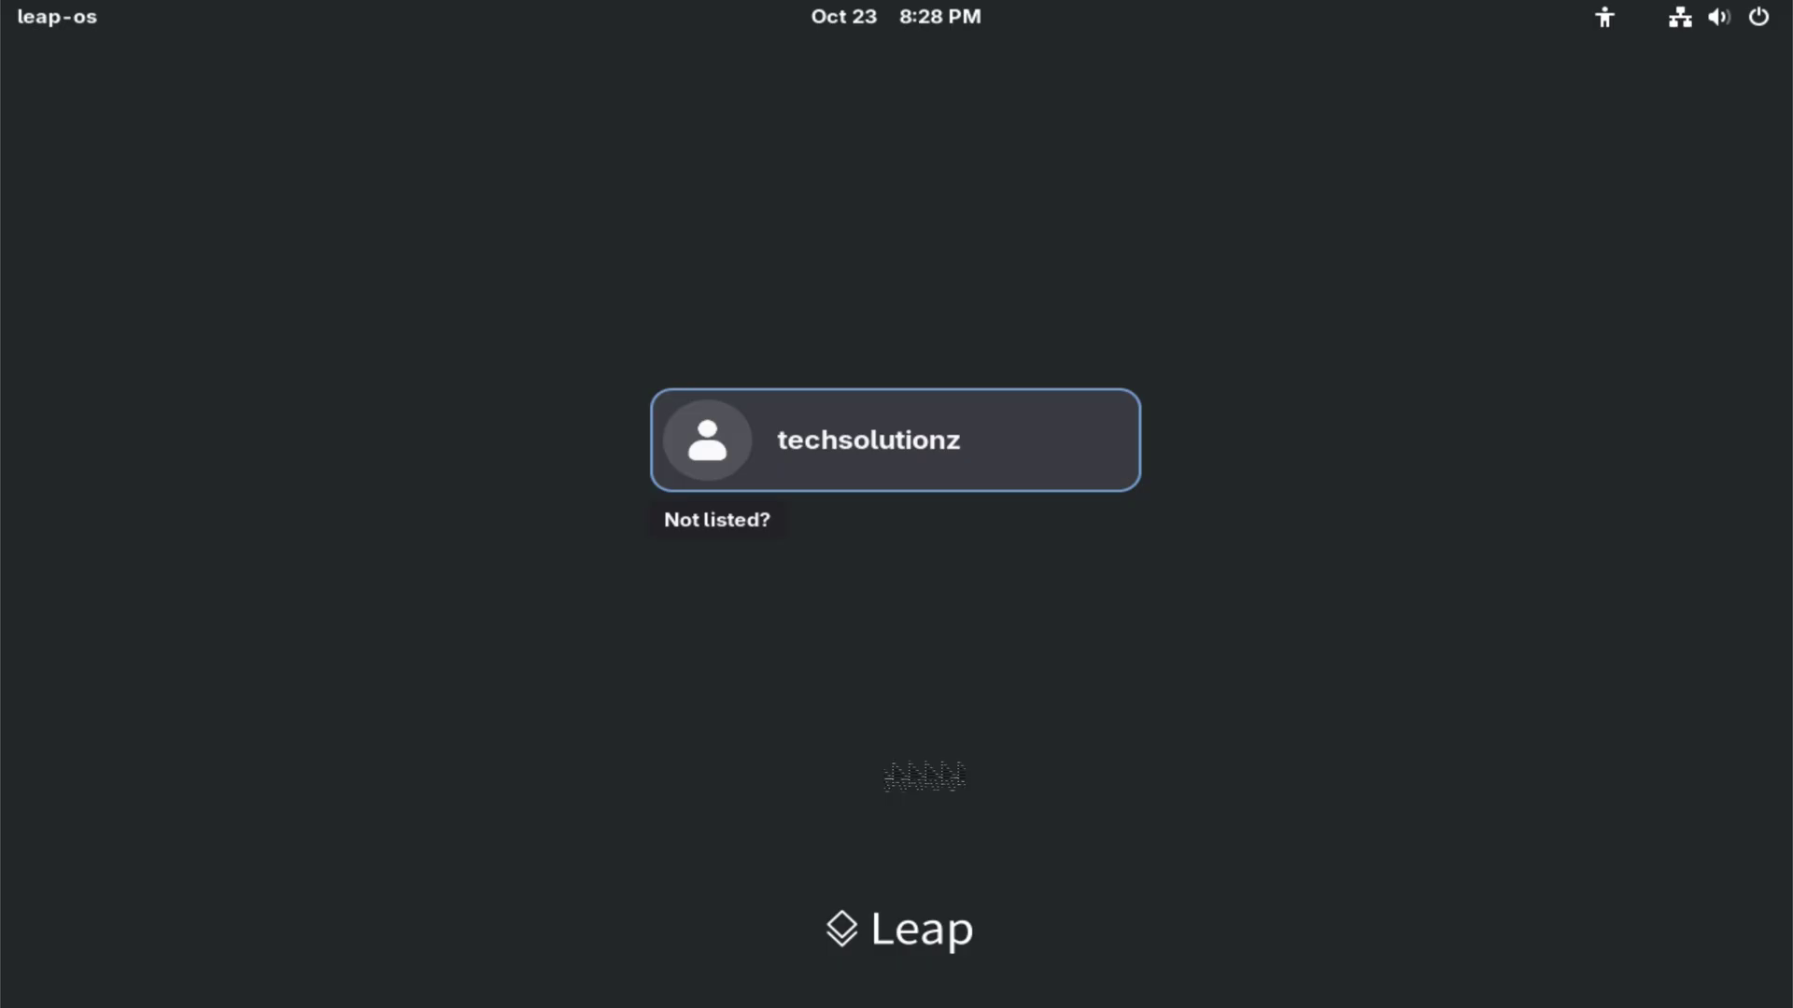
# Step: Log in to the new system as techsolutionz
pyautogui.click(849, 487)
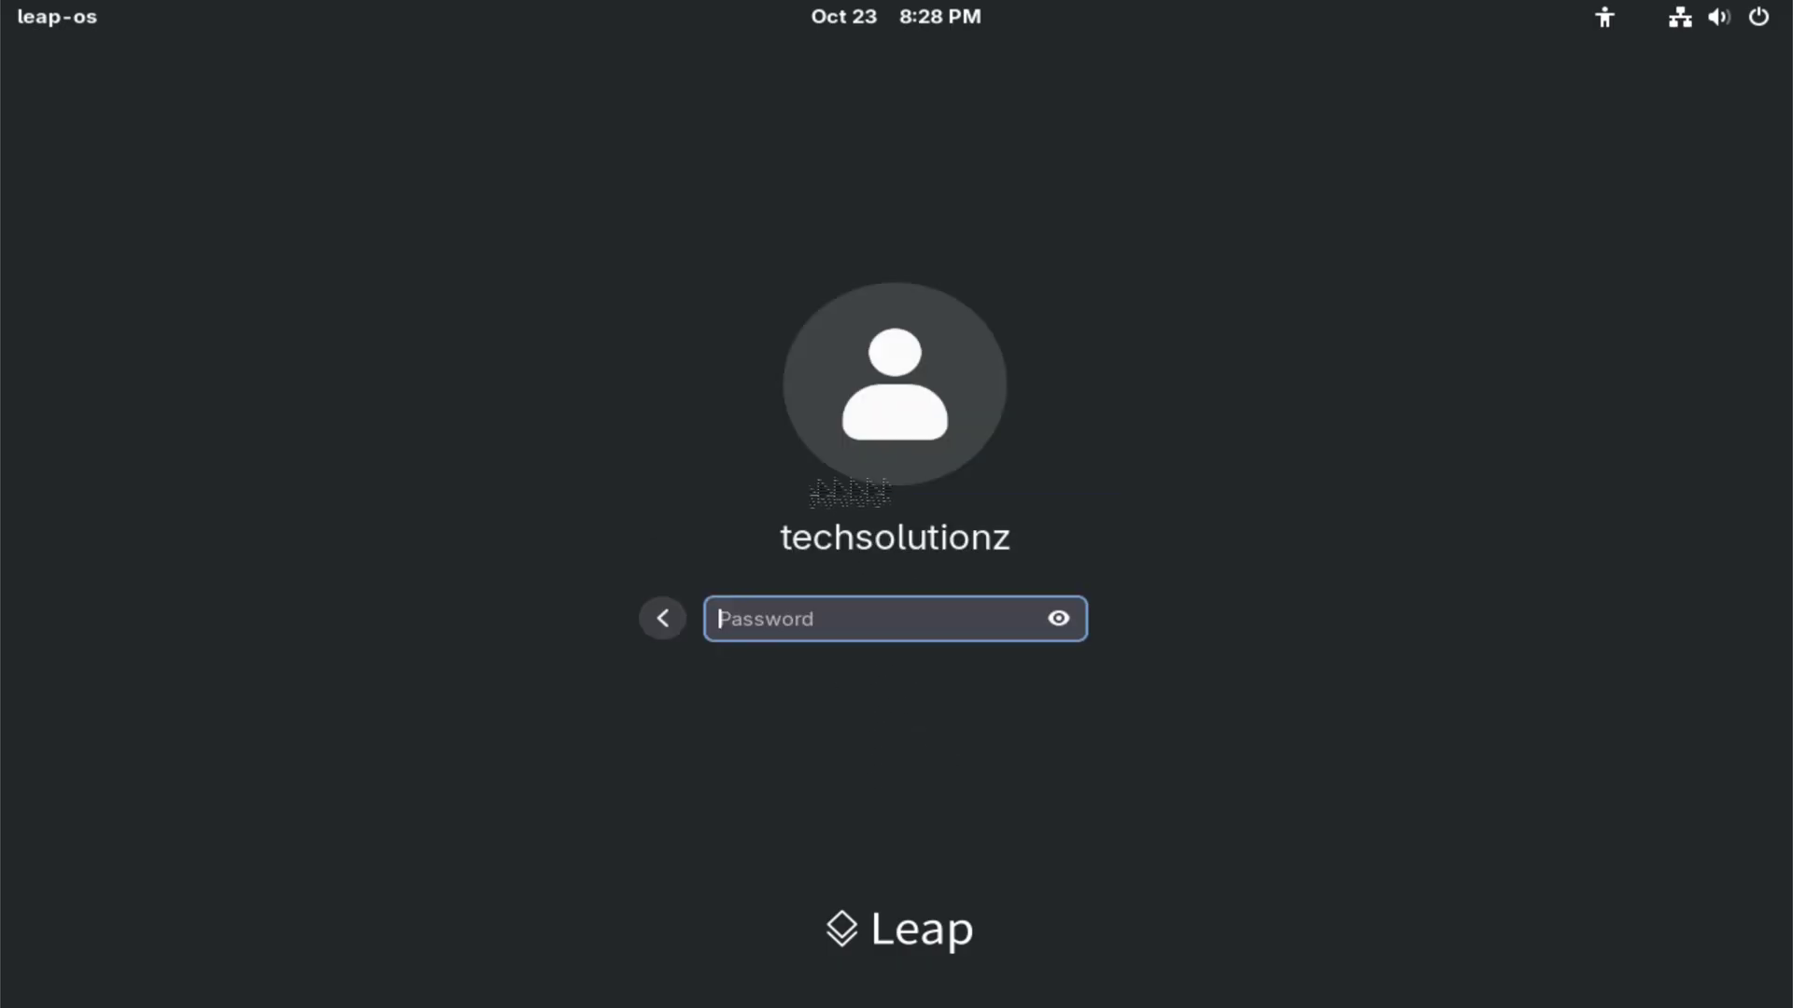
pyautogui.write('***')
pyautogui.write('***')
pyautogui.press('Return')
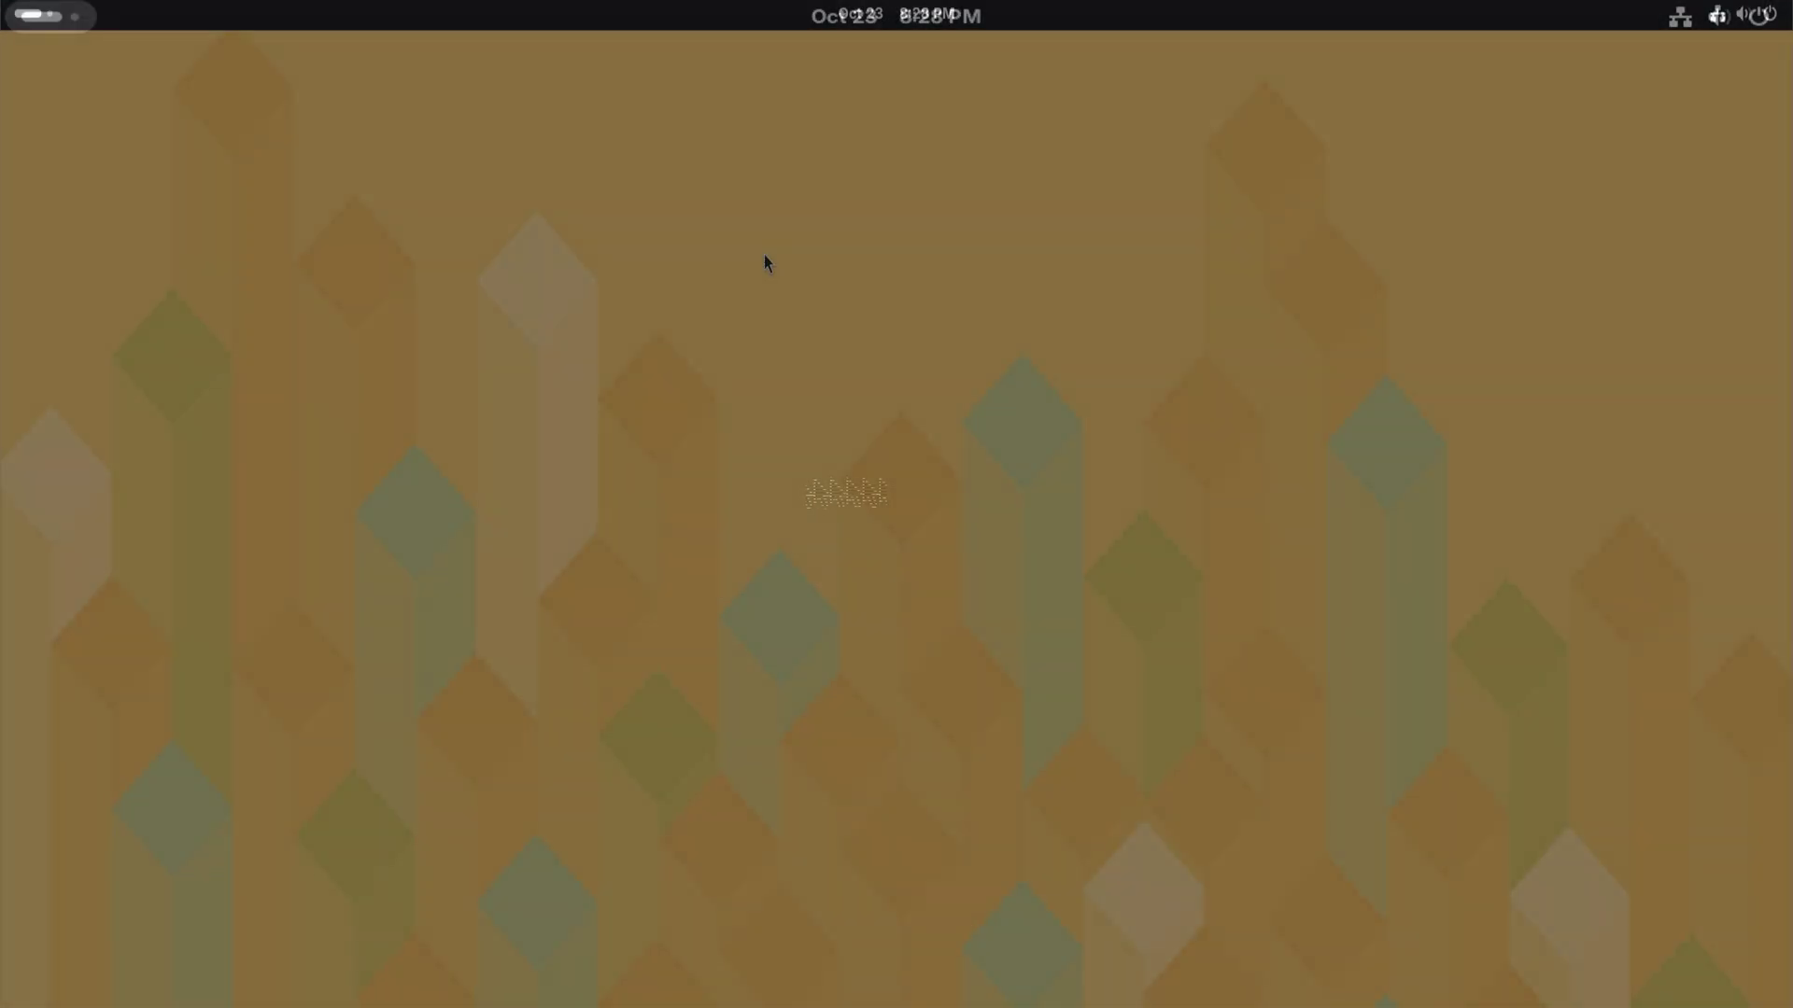
# Step: Show GNOME Settings' System Details, confirming openSUSE Leap 16.0
pyautogui.rightClick(747, 229)
pyautogui.click(712, 359)
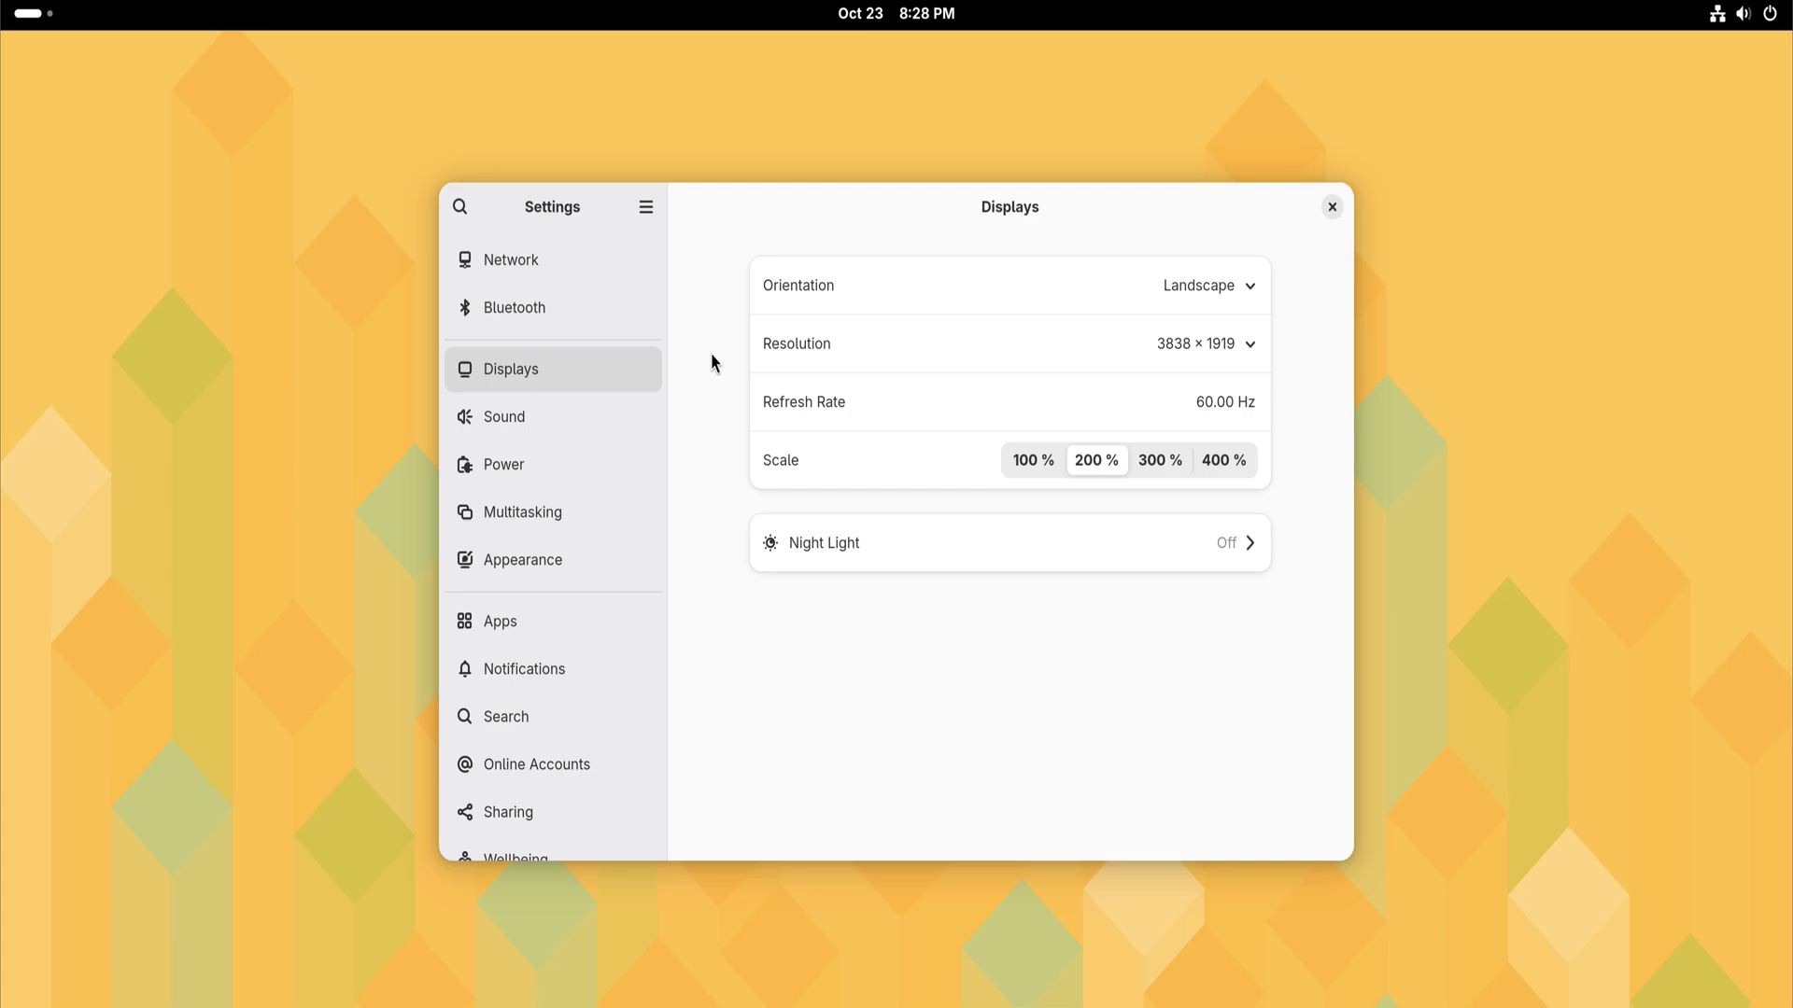
pyautogui.scroll(-3, 509, 523)
pyautogui.scroll(-5, 509, 700)
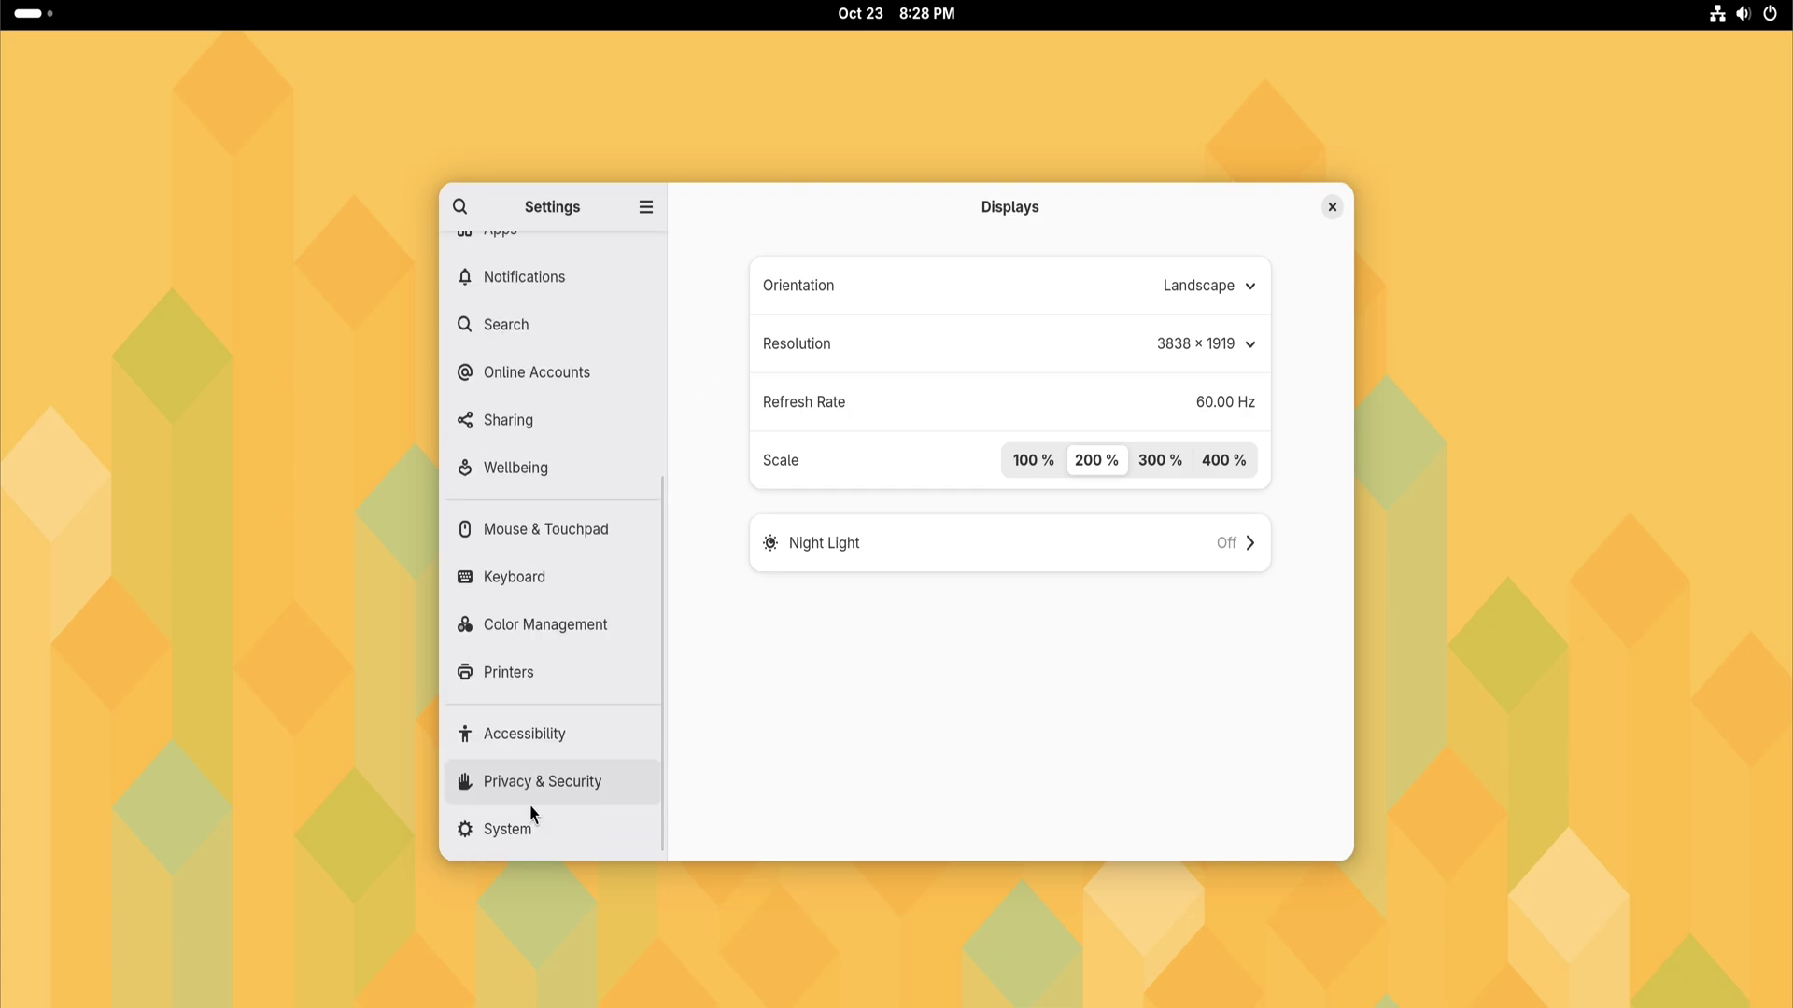
pyautogui.click(529, 821)
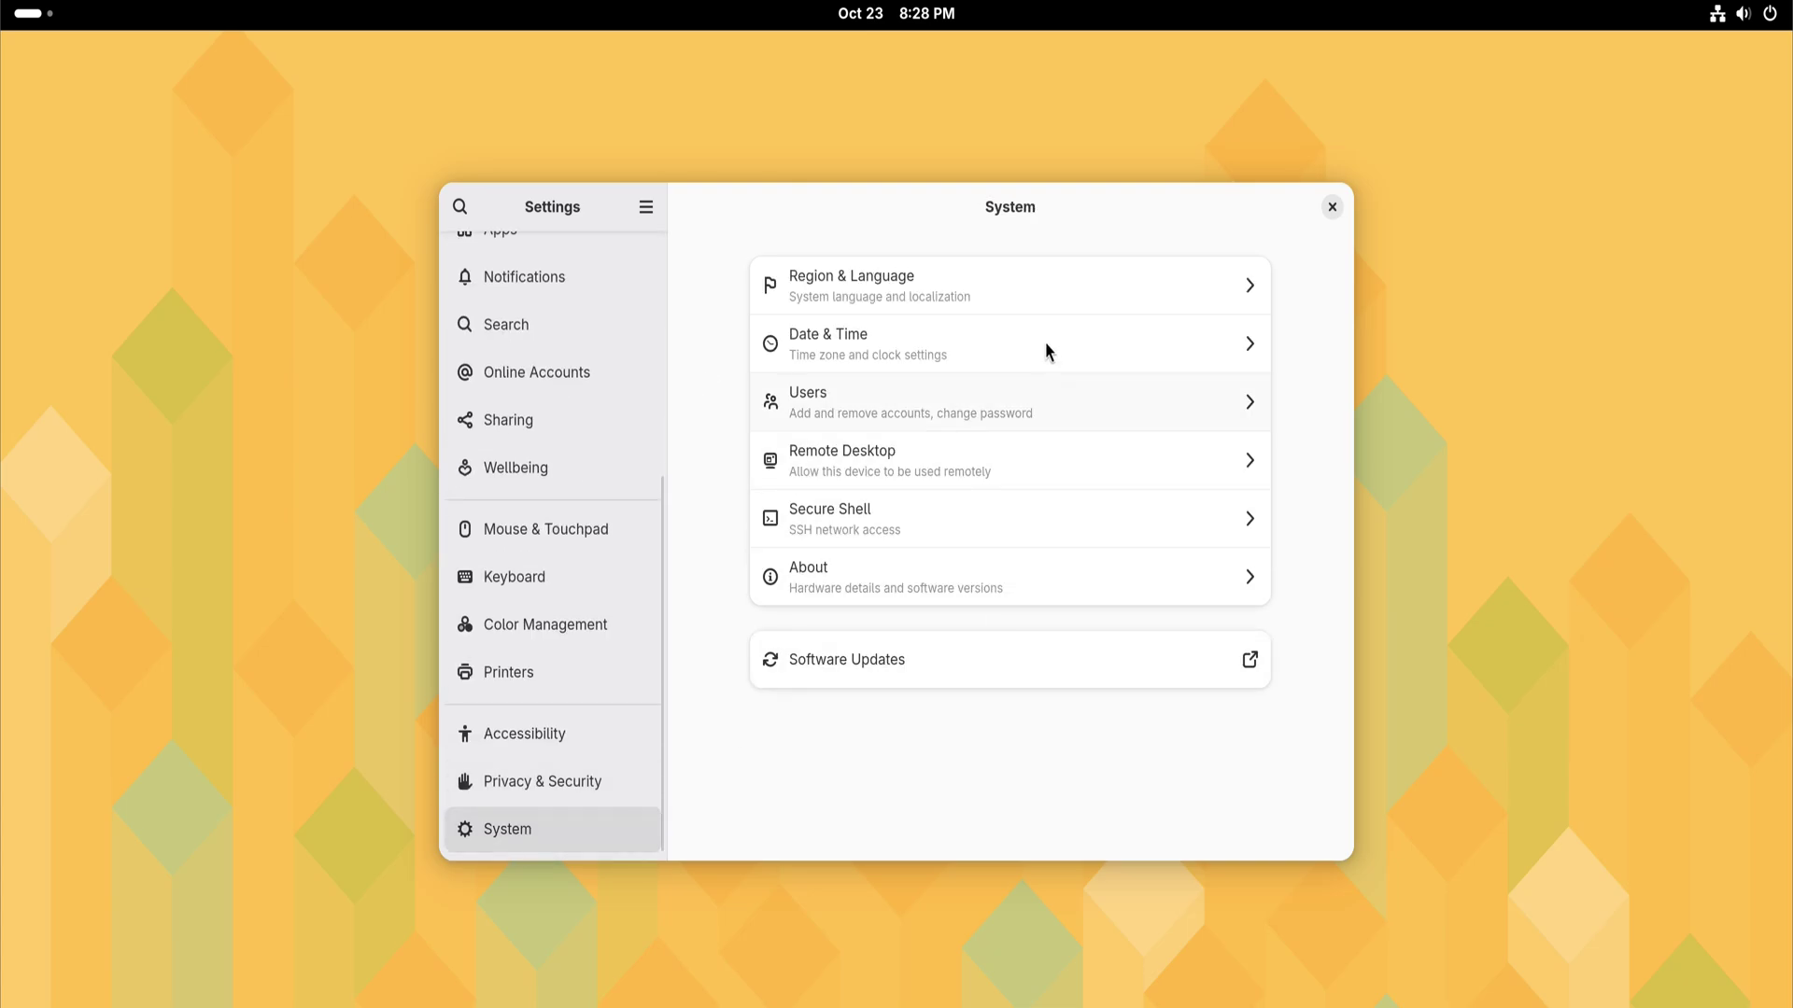
pyautogui.click(864, 598)
pyautogui.scroll(-2, 869, 513)
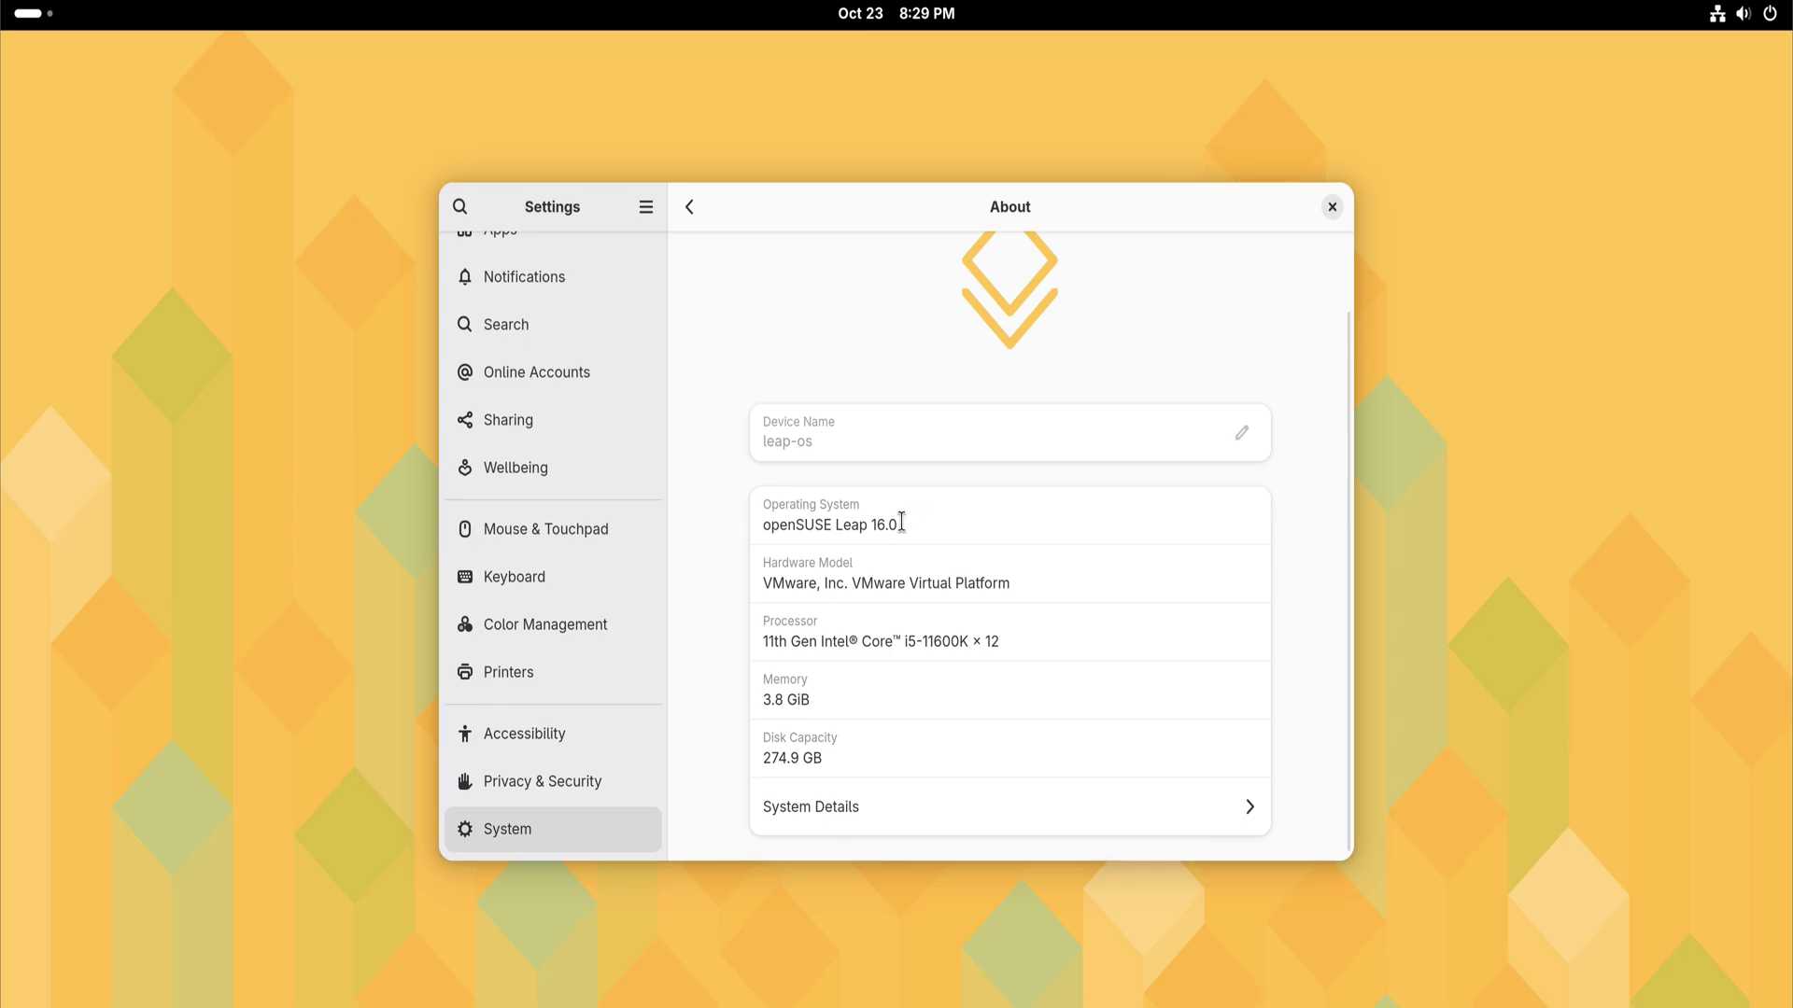
pyautogui.moveTo(902, 521); pyautogui.dragTo(760, 525)
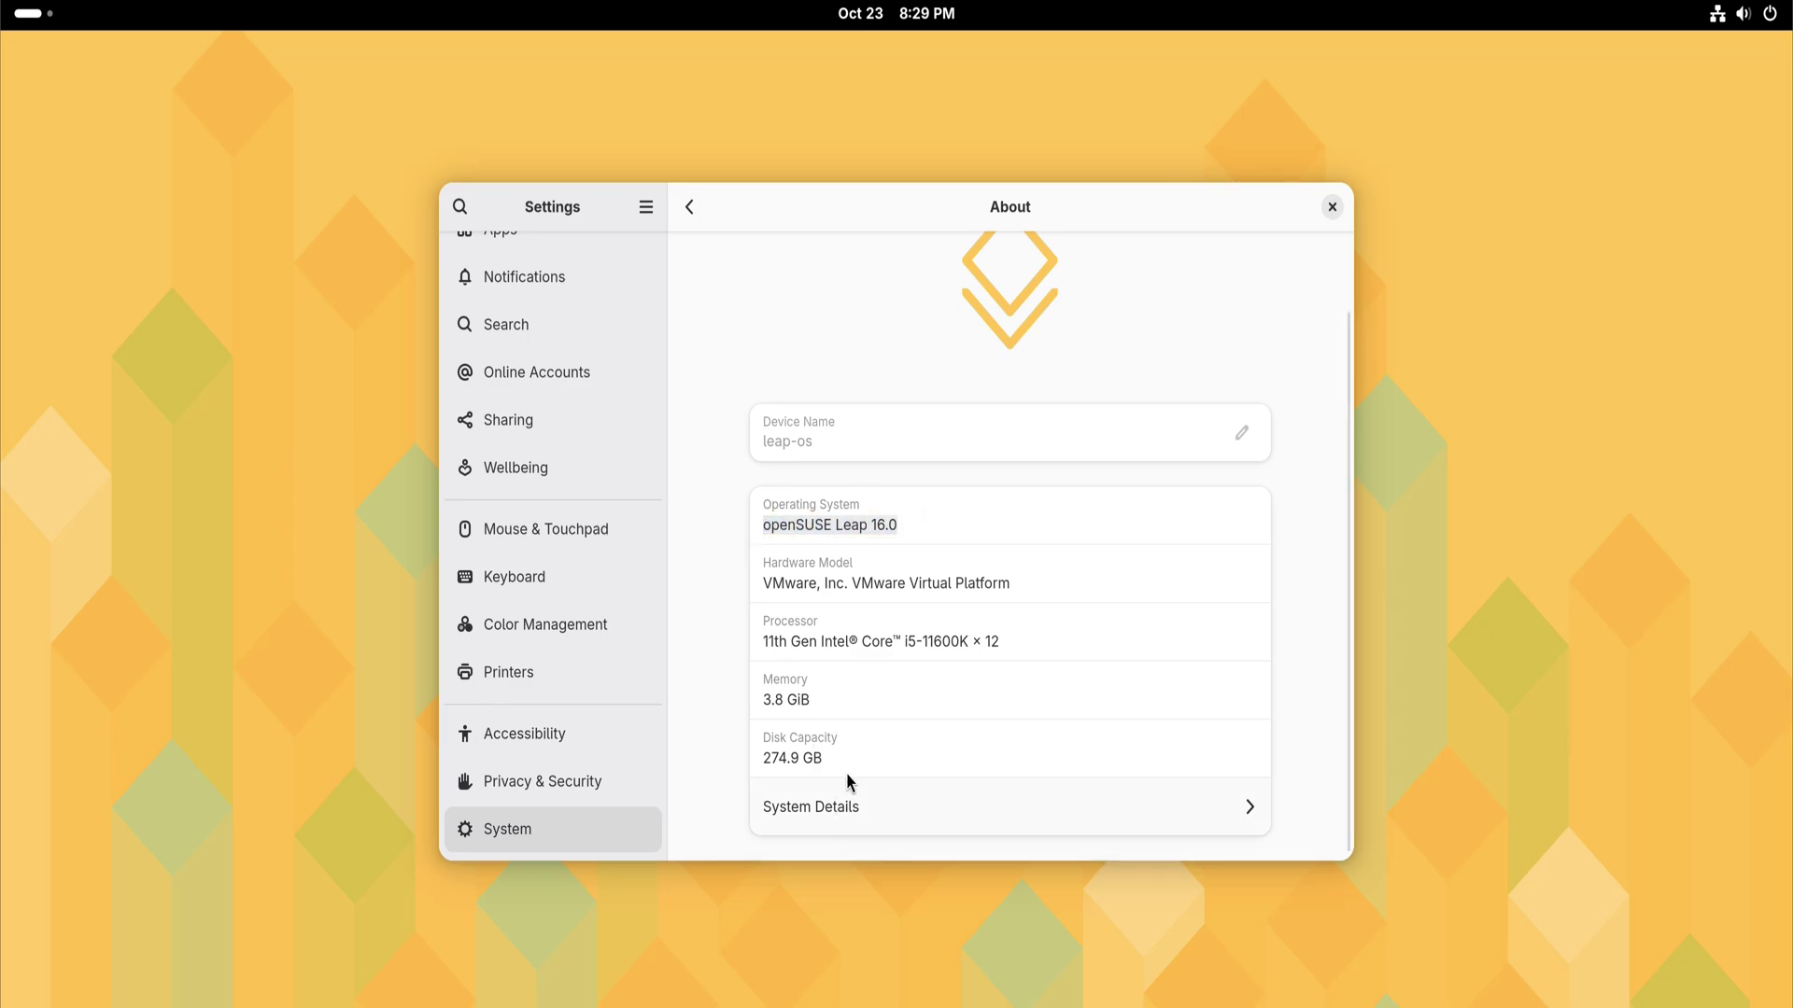
pyautogui.click(848, 798)
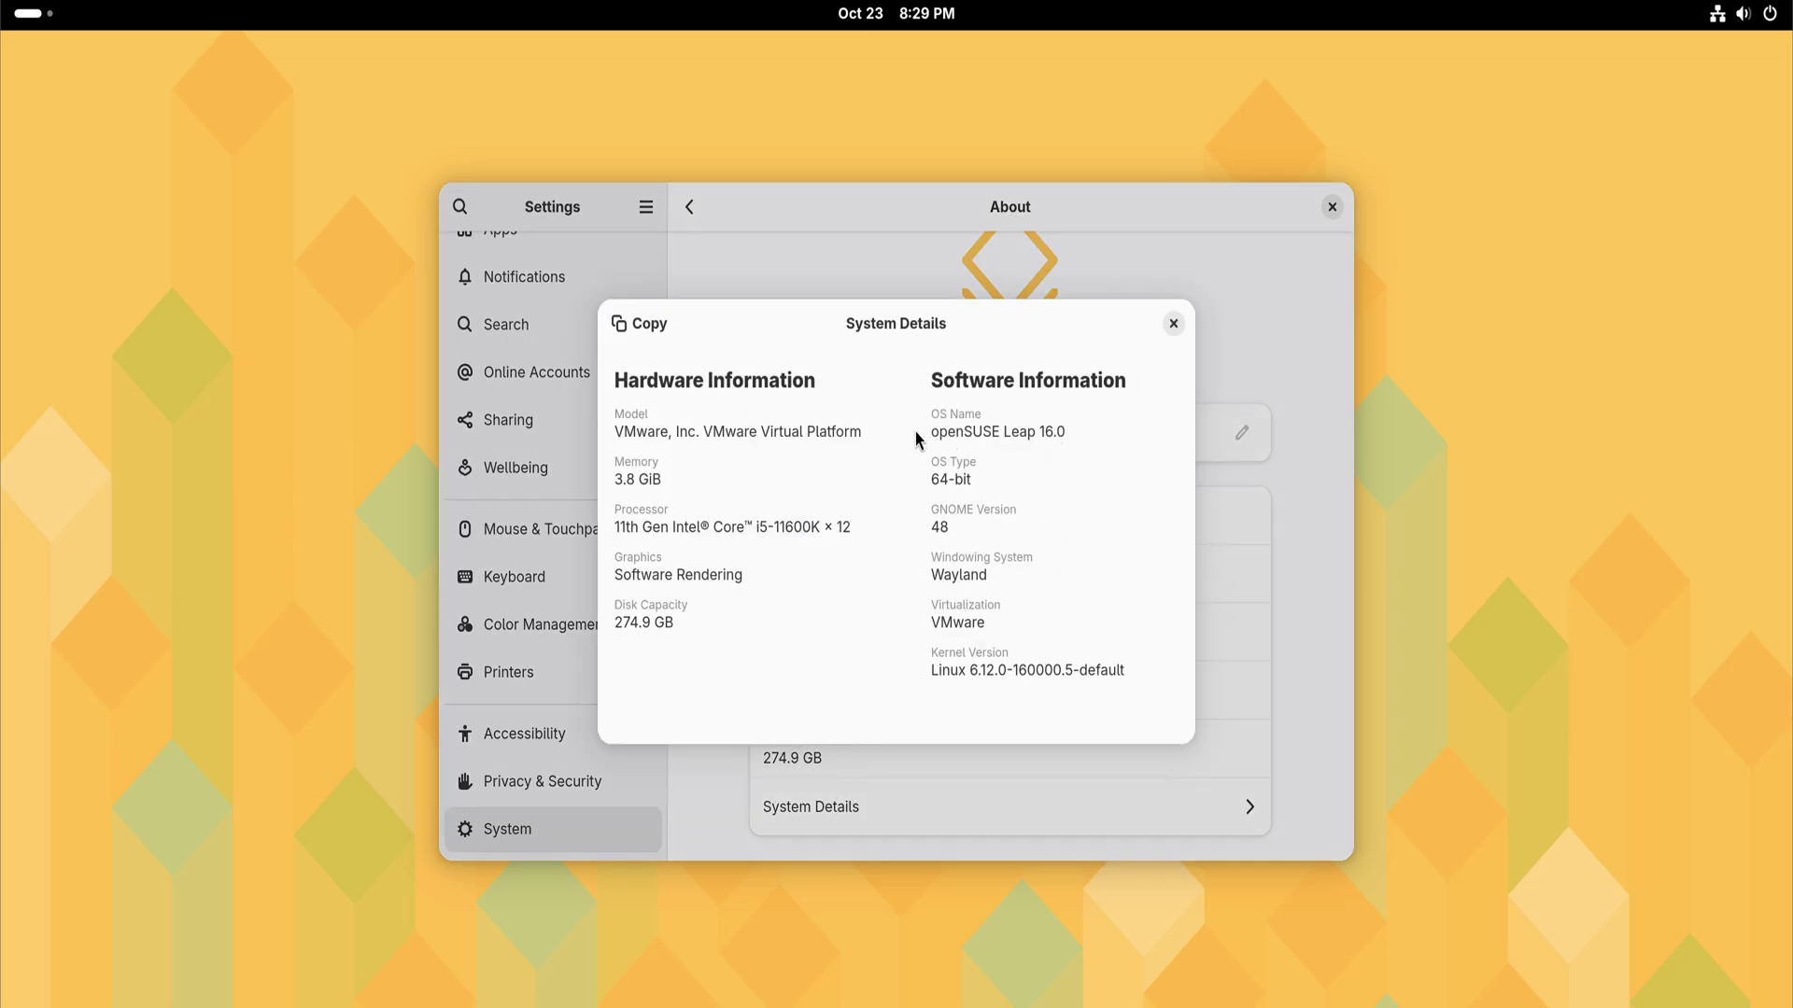